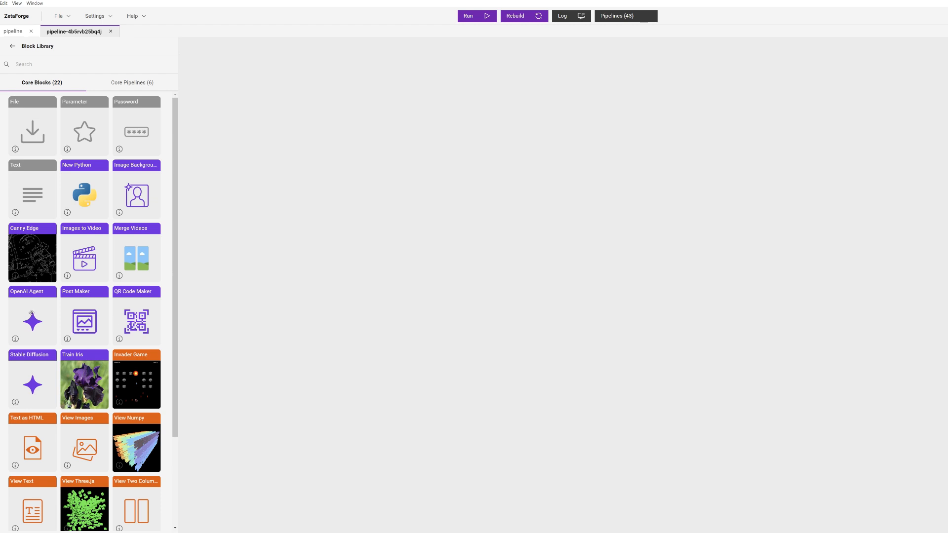
- Add an OpenAI Agent block to the empty canvas and rename it "product Owner" in its specs
left_click_drag(31, 312, 324, 256)
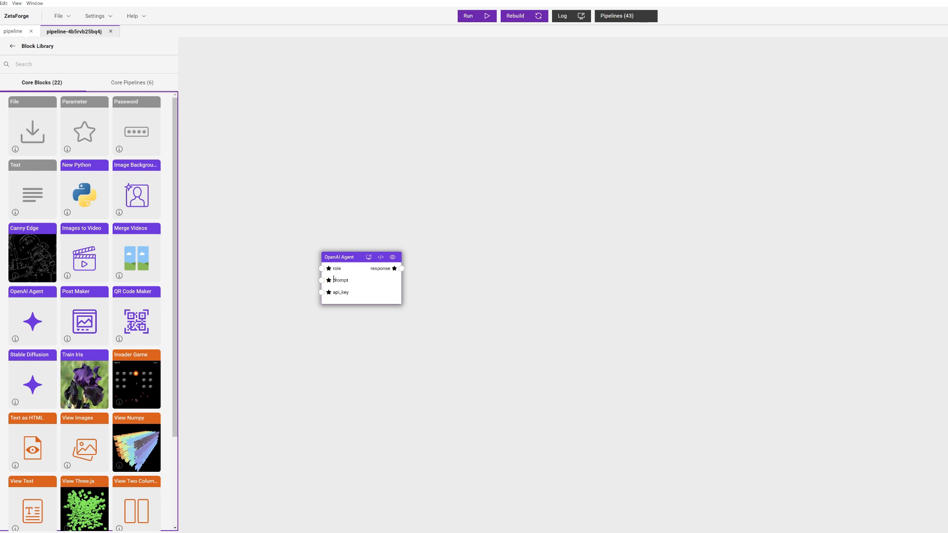
left_click_drag(383, 254, 367, 193)
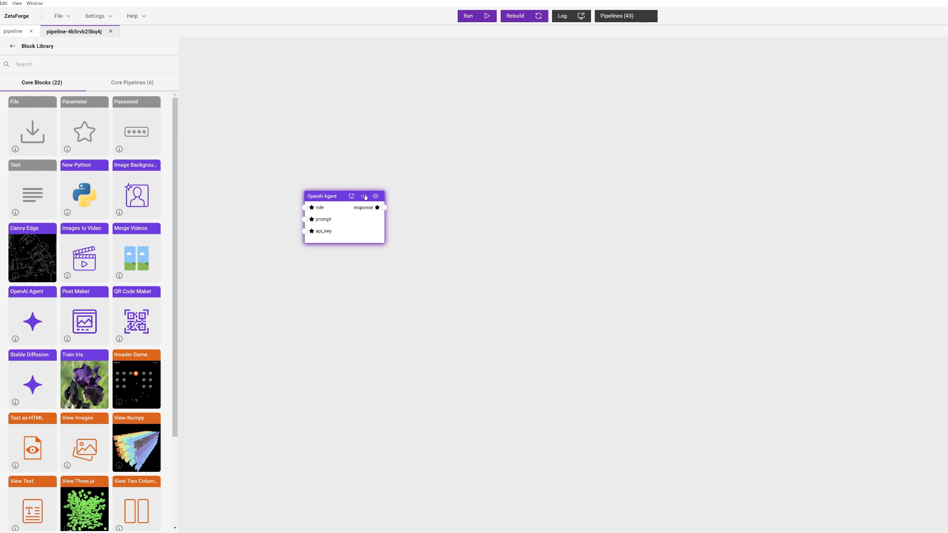
left_click(364, 196)
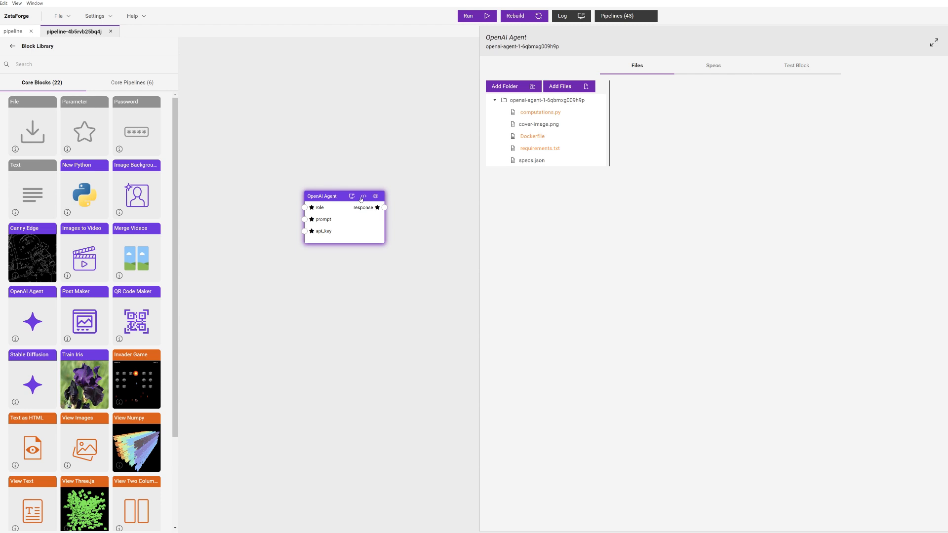
left_click(712, 65)
triple_click(754, 103)
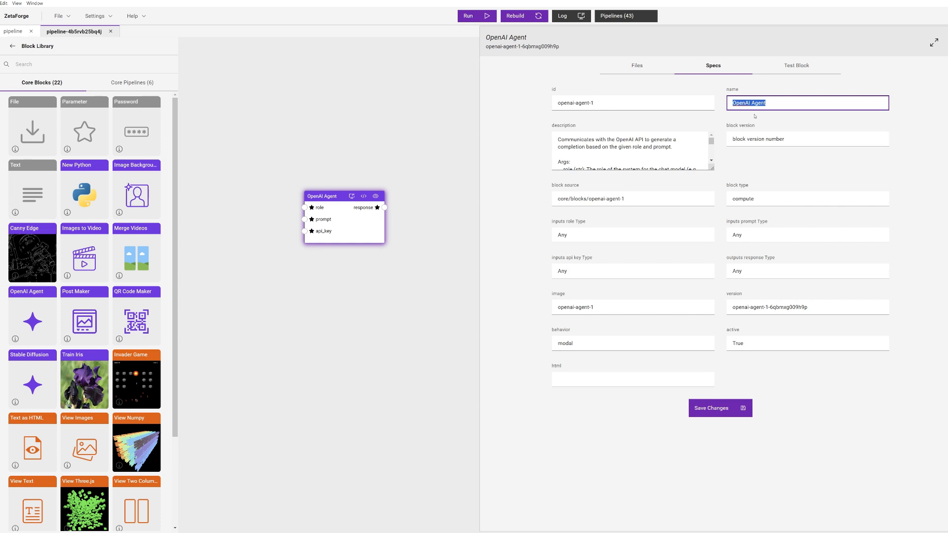
triple_click(776, 104)
type("product Owner")
left_click(726, 411)
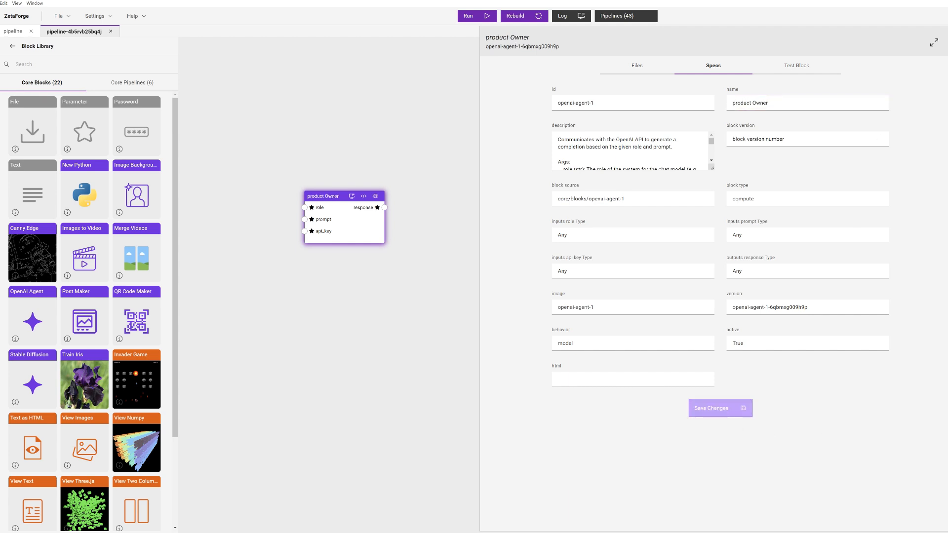
left_click(946, 42)
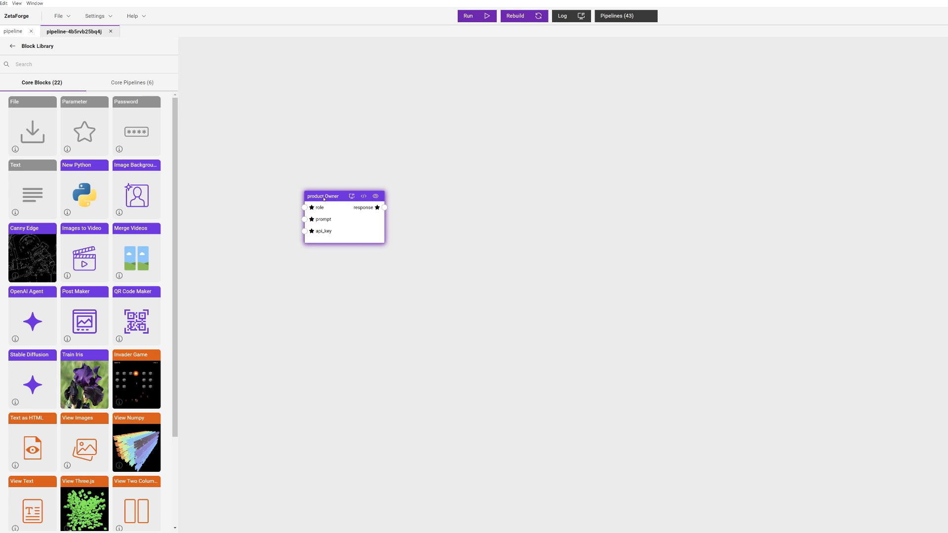
left_click_drag(322, 197, 329, 194)
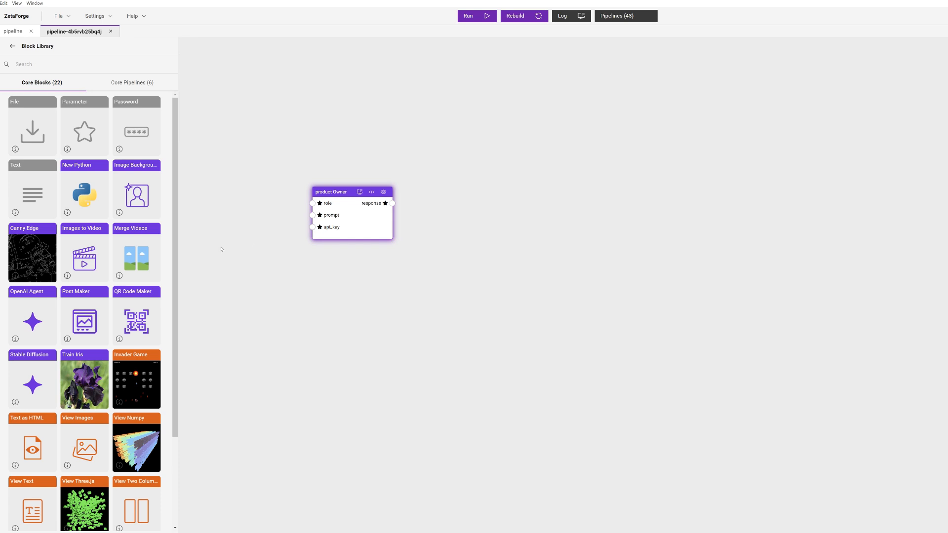
- Add two Text blocks and a Password block beside the product Owner block, making room for them
left_click_drag(29, 207, 240, 134)
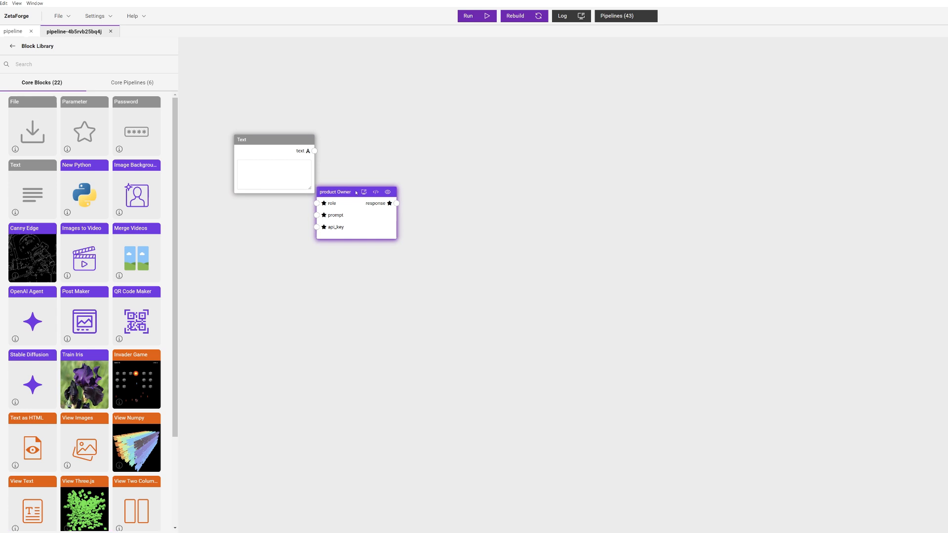
left_click_drag(345, 191, 374, 204)
left_click_drag(34, 189, 286, 215)
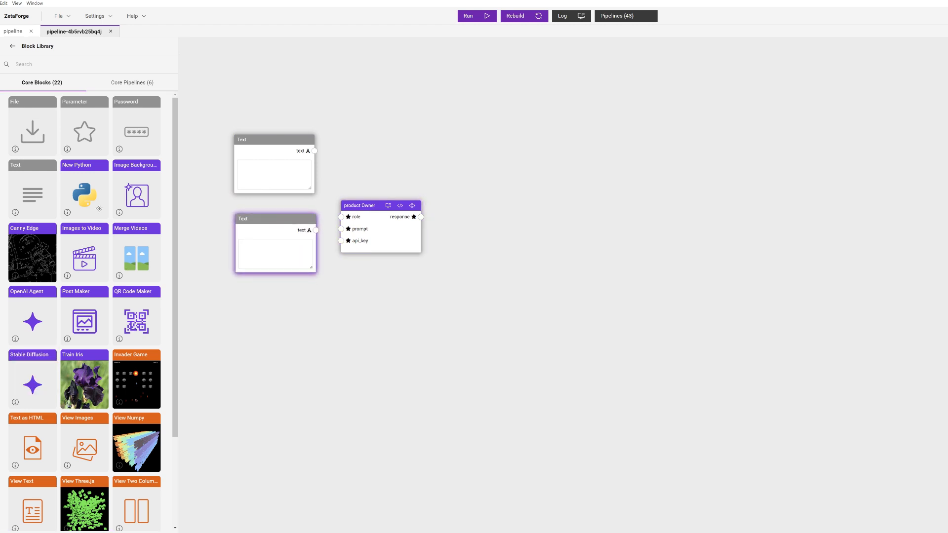
left_click_drag(129, 121, 267, 340)
- Connect the upper Text block to product Owner's role, the lower one to prompt and Password to api_key, spacing out the input blocks
left_click_drag(314, 150, 340, 230)
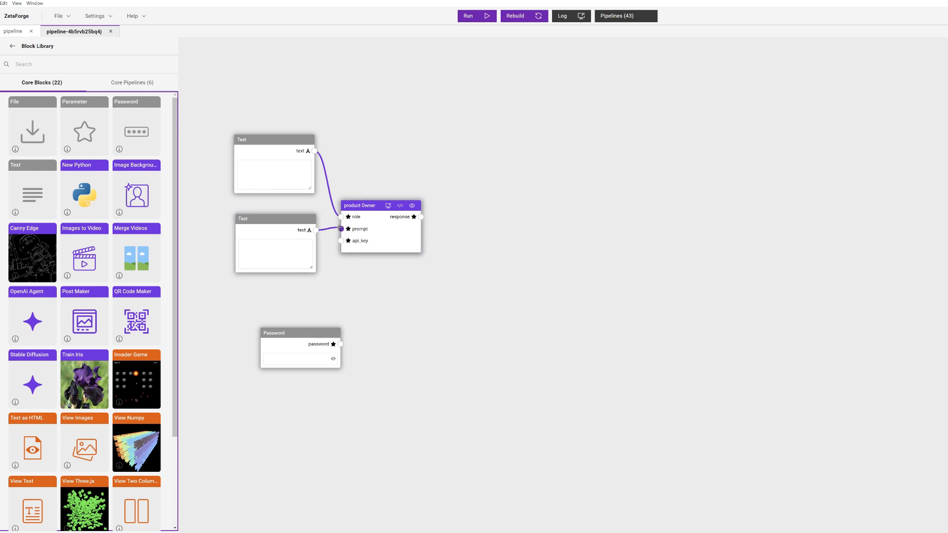
left_click_drag(341, 344, 341, 240)
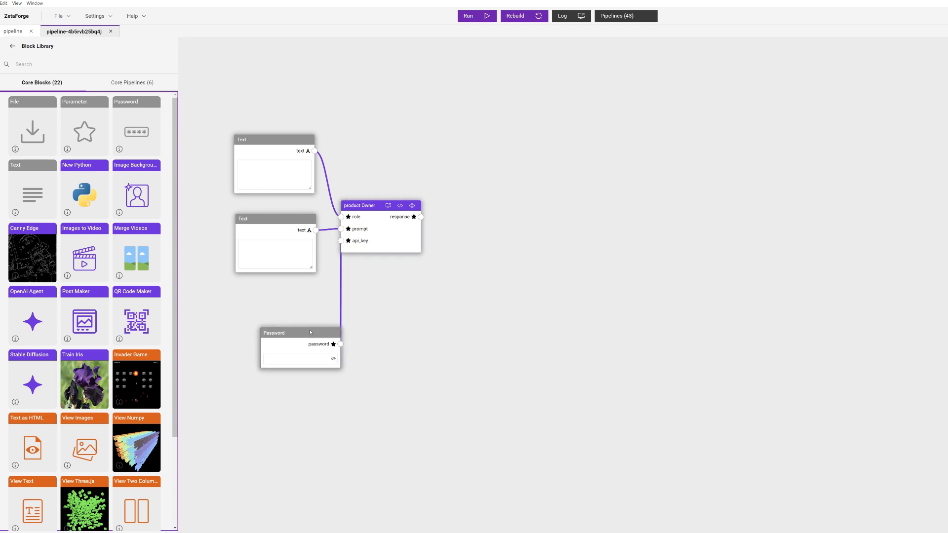
left_click_drag(296, 332, 266, 311)
left_click_drag(286, 224, 270, 220)
left_click_drag(282, 136, 258, 130)
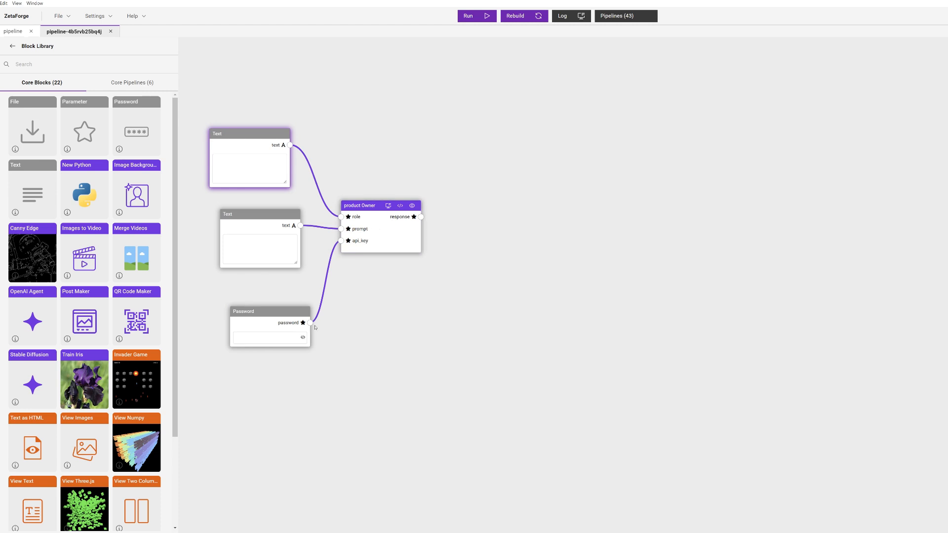
- Add a second OpenAI Agent block after product Owner and rename it "Copywriter" in its specs
left_click_drag(31, 309, 502, 208)
left_click(542, 207)
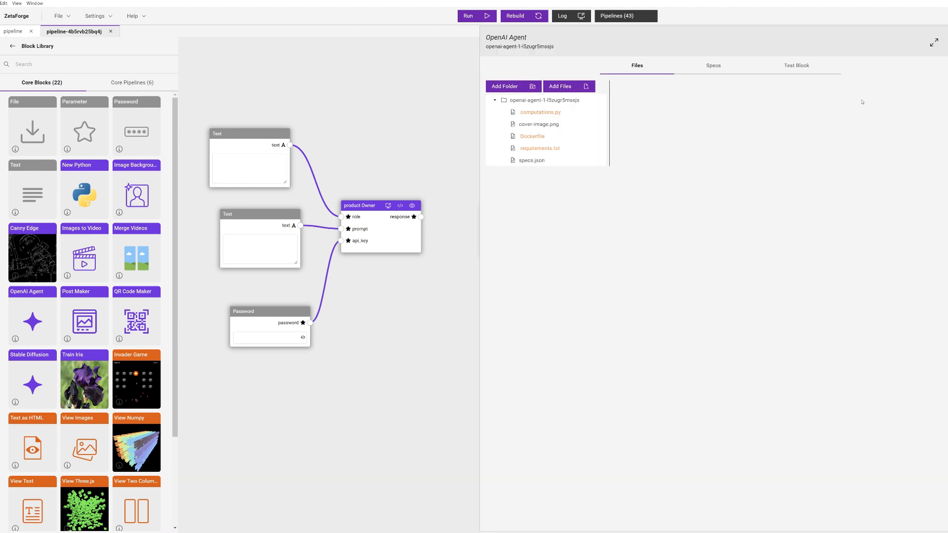
left_click(734, 68)
left_click(840, 103)
triple_click(839, 104)
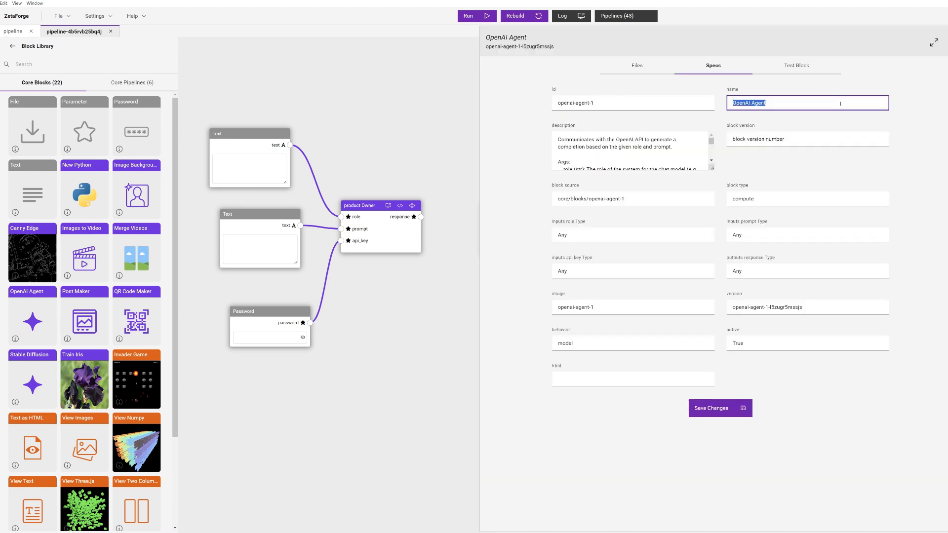
type("Copywriter")
left_click(743, 407)
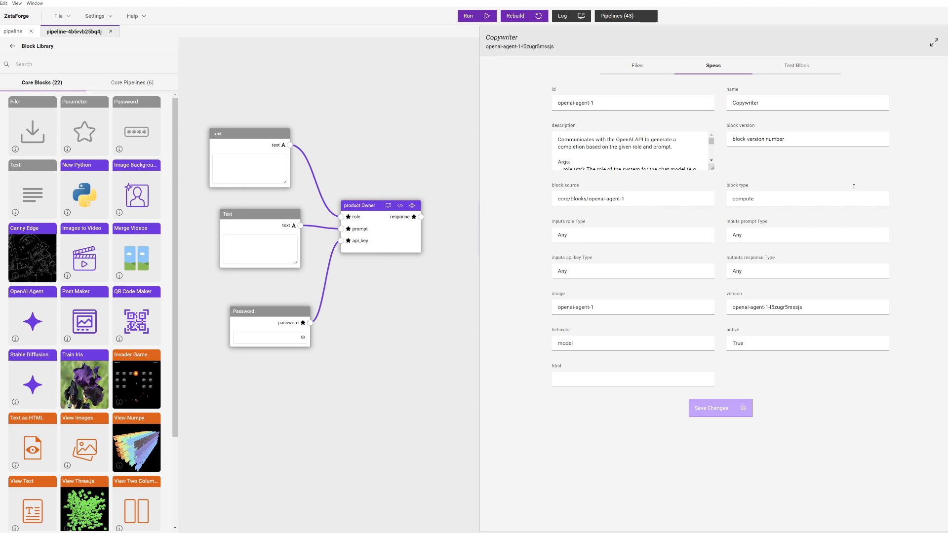
left_click(943, 25)
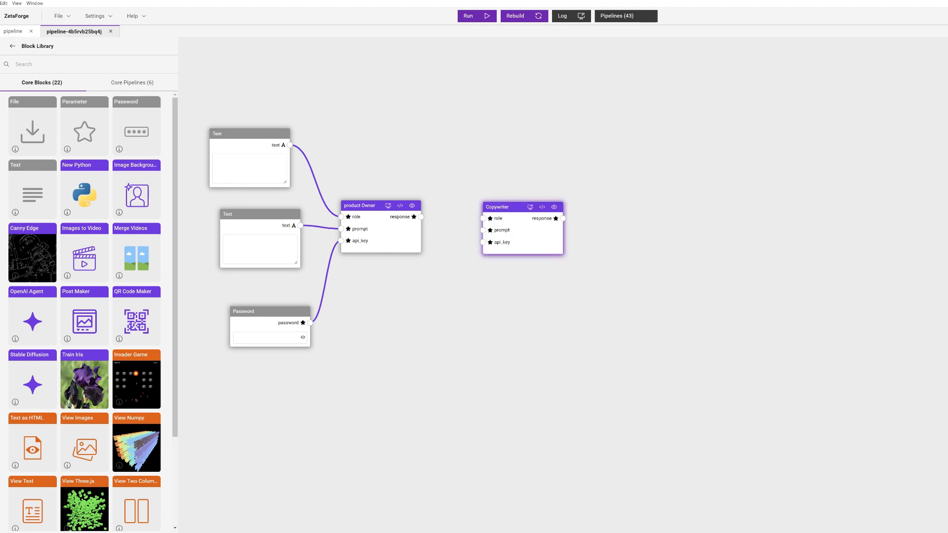
- Connect product Owner's response to Copywriter's prompt and the Password output to Copywriter's api_key
left_click_drag(421, 216, 508, 206)
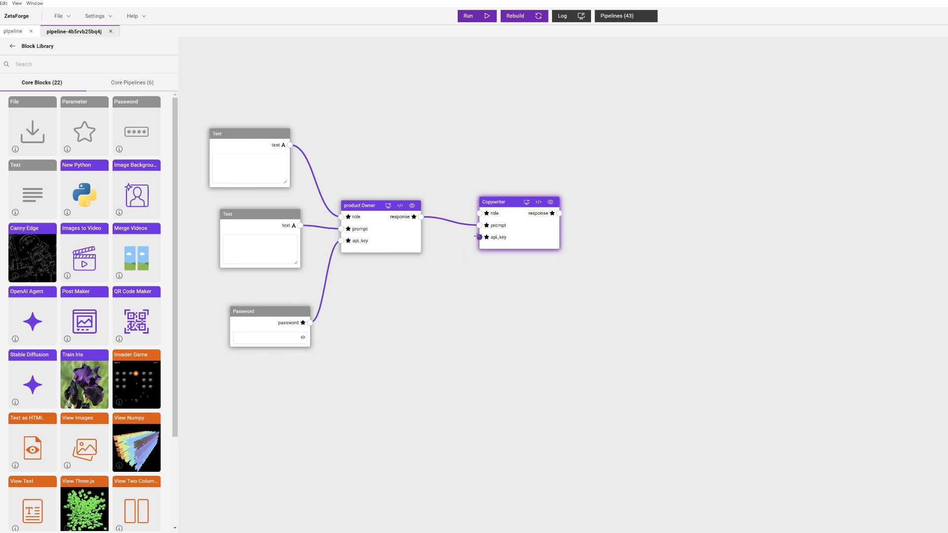
mouse_move(479, 237)
left_mouse_down()
mouse_move(400, 274)
mouse_move(480, 230)
mouse_move(473, 235)
left_mouse_up()
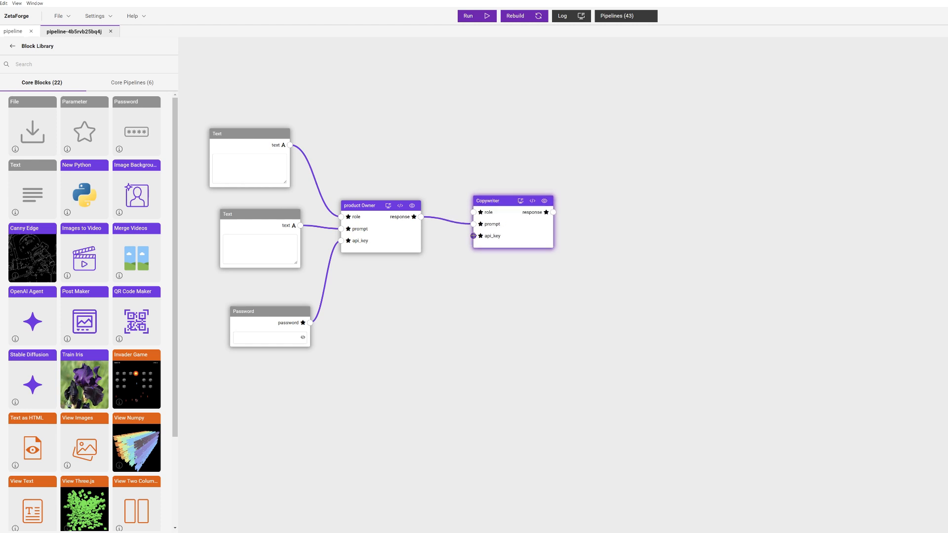
left_click_drag(310, 323, 473, 236)
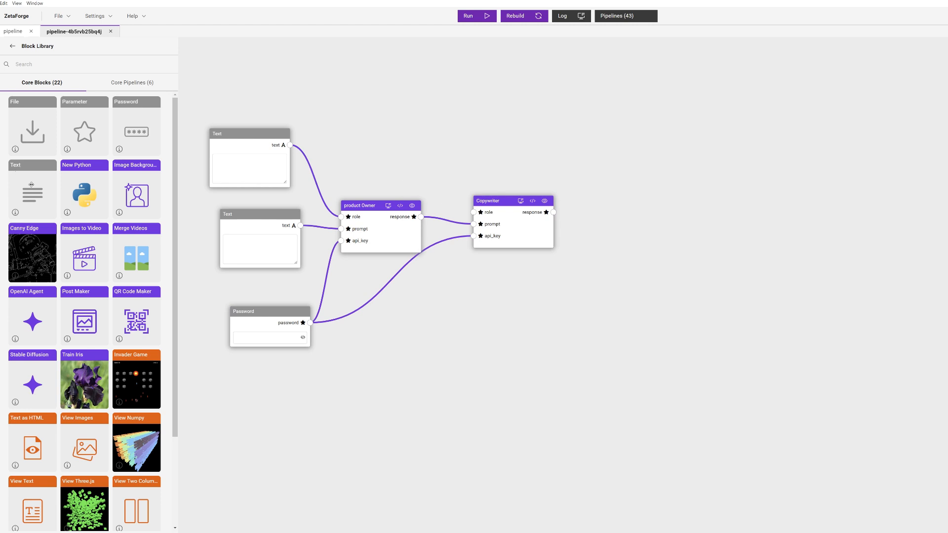
- Add a Text block above the Copywriter block and connect its output to Copywriter's role
left_click_drag(31, 184, 399, 100)
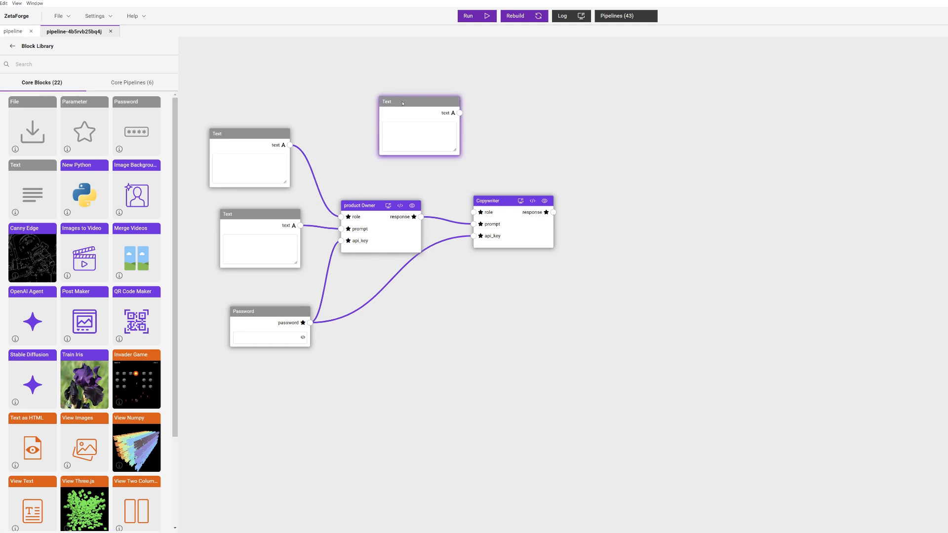
left_click_drag(503, 200, 516, 199)
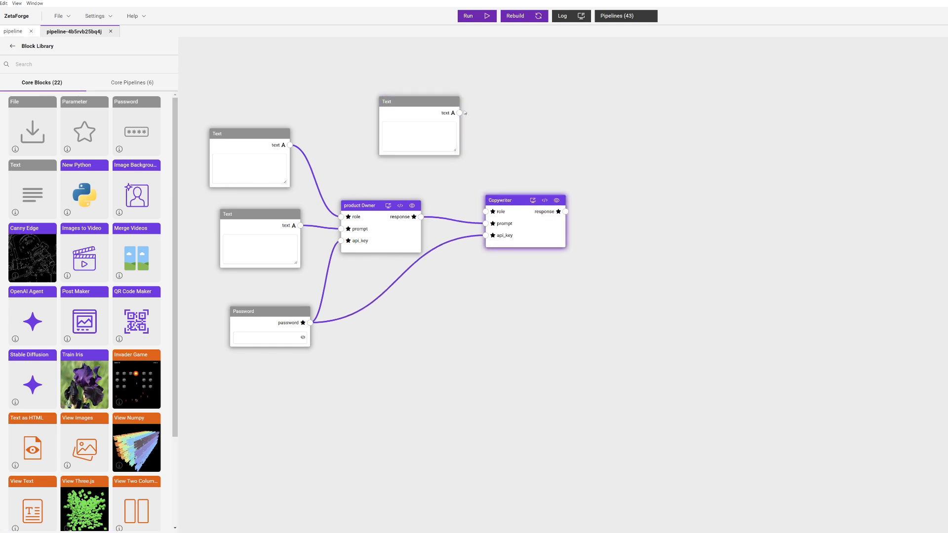
left_click_drag(459, 112, 486, 213)
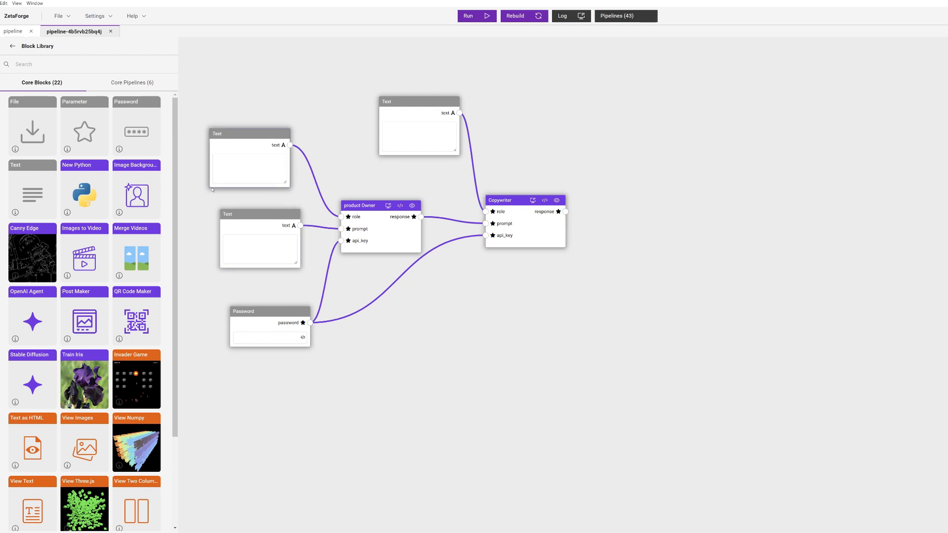
- Add a third OpenAI Agent block with its prompt fed by Copywriter's response, and rename it "Designer" in its specs
left_click_drag(28, 303, 650, 204)
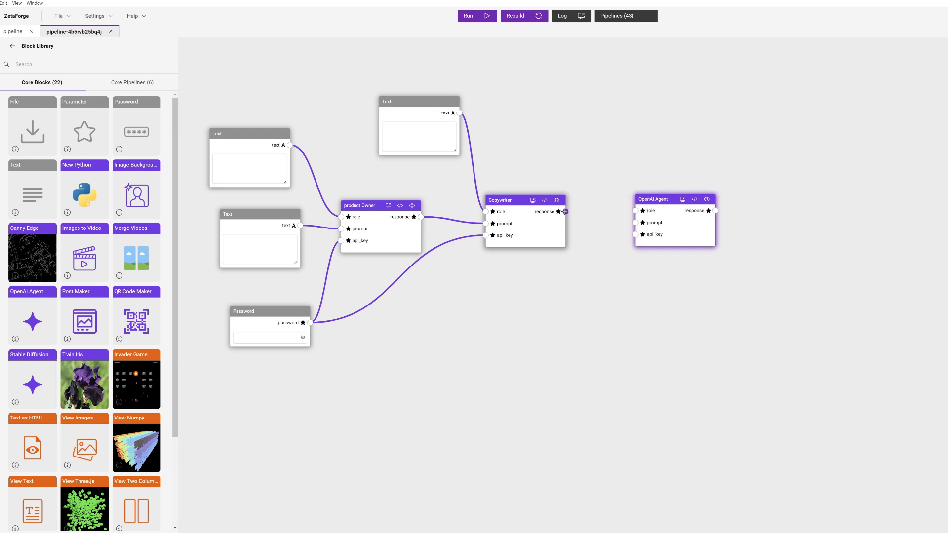
left_click_drag(565, 211, 636, 223)
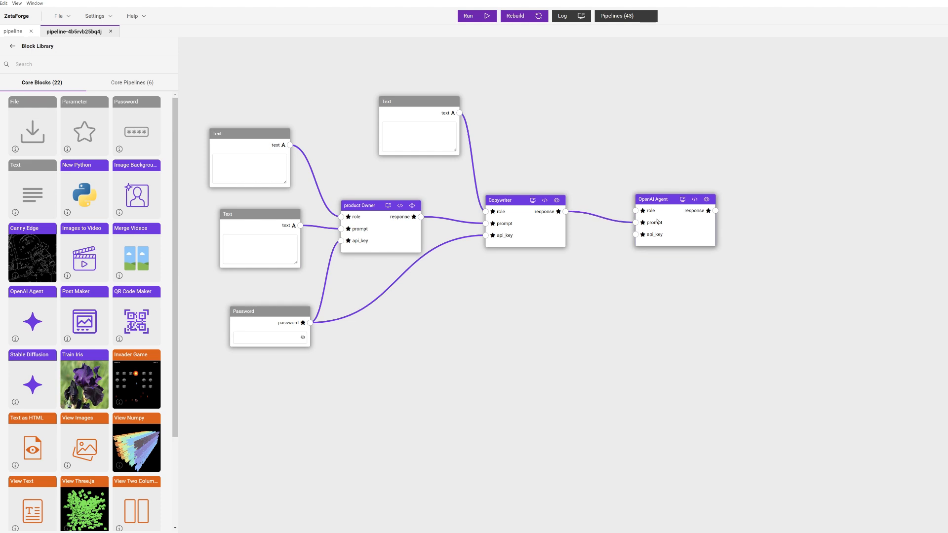
left_click(694, 199)
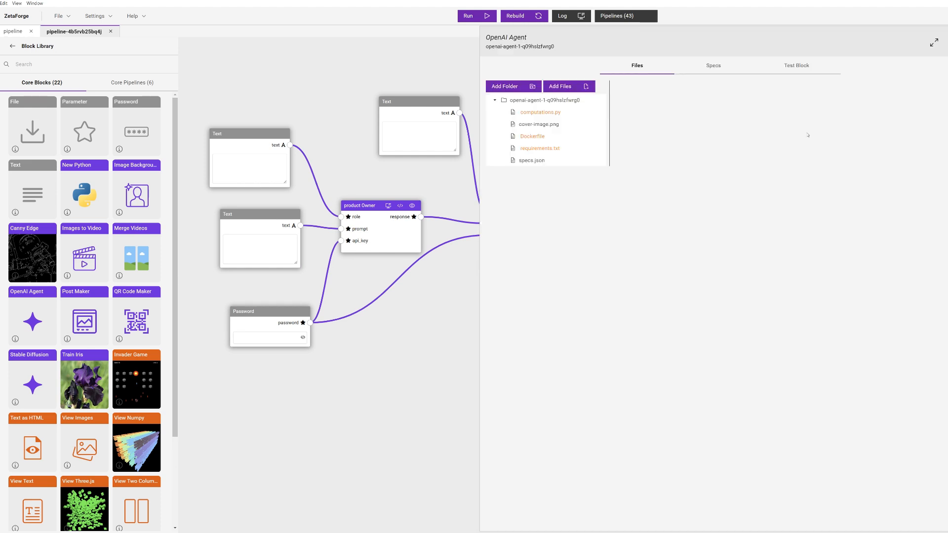
left_click(719, 70)
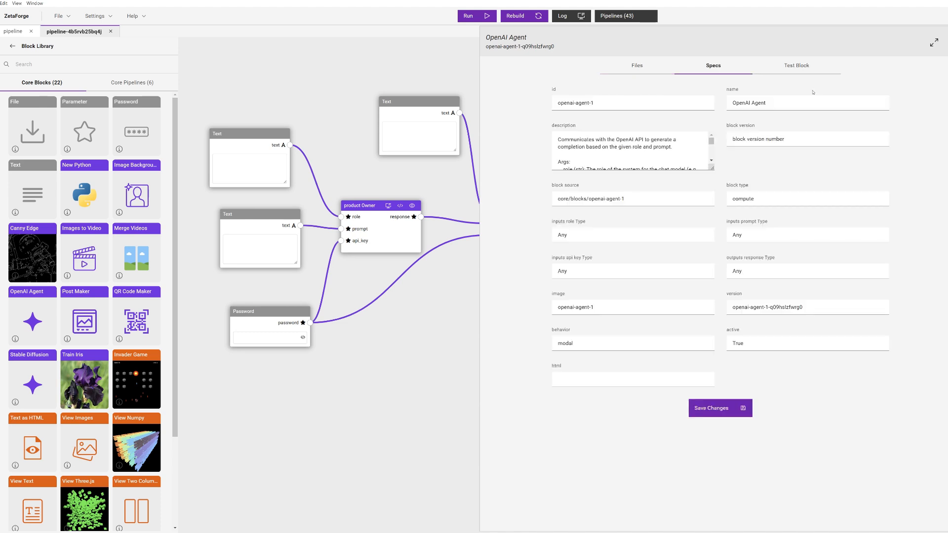
triple_click(808, 102)
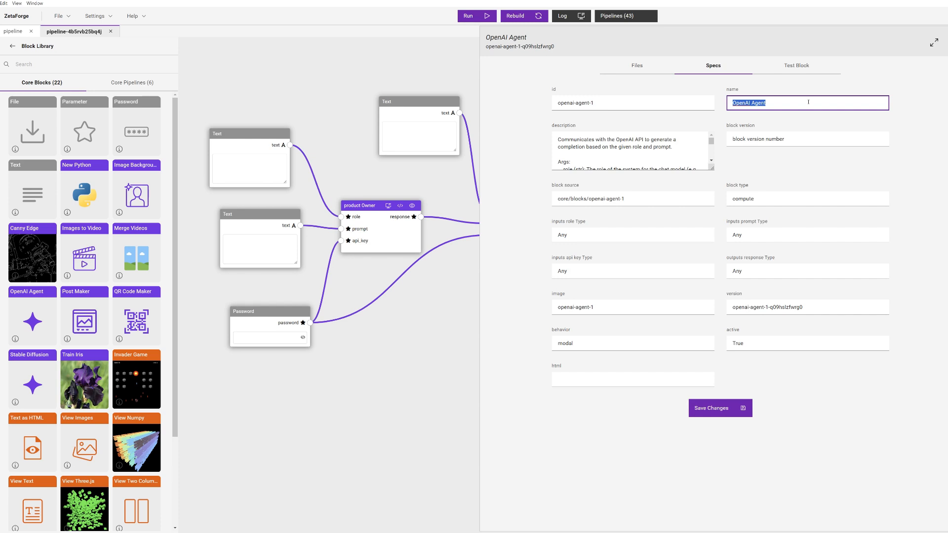
type("Designer")
left_click(699, 404)
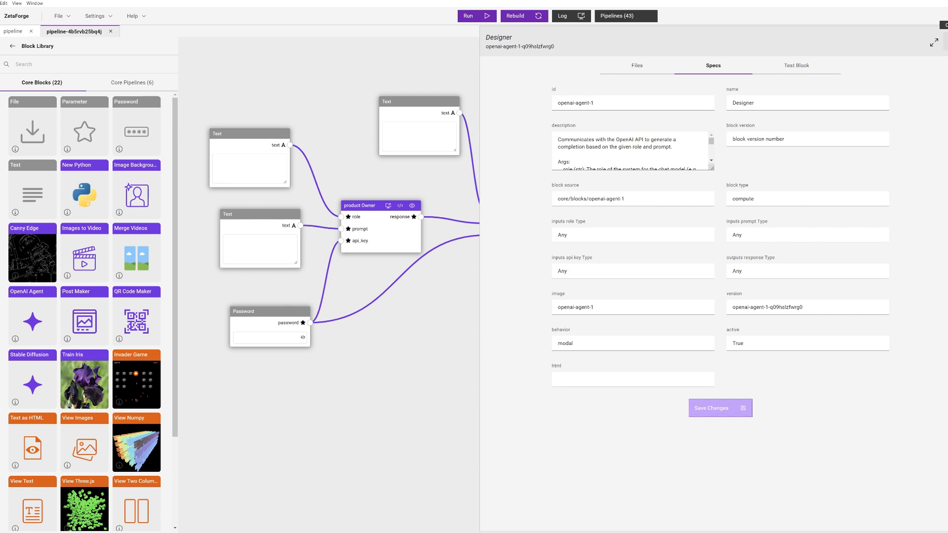
left_click(945, 42)
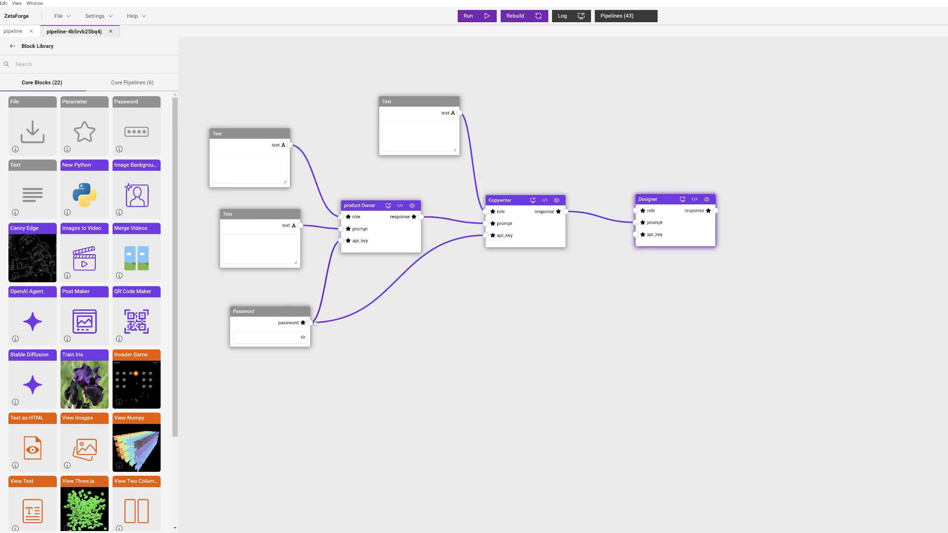
- Connect the Password output to Designer's api_key and a new Text block to Designer's role
left_click_drag(310, 322, 635, 235)
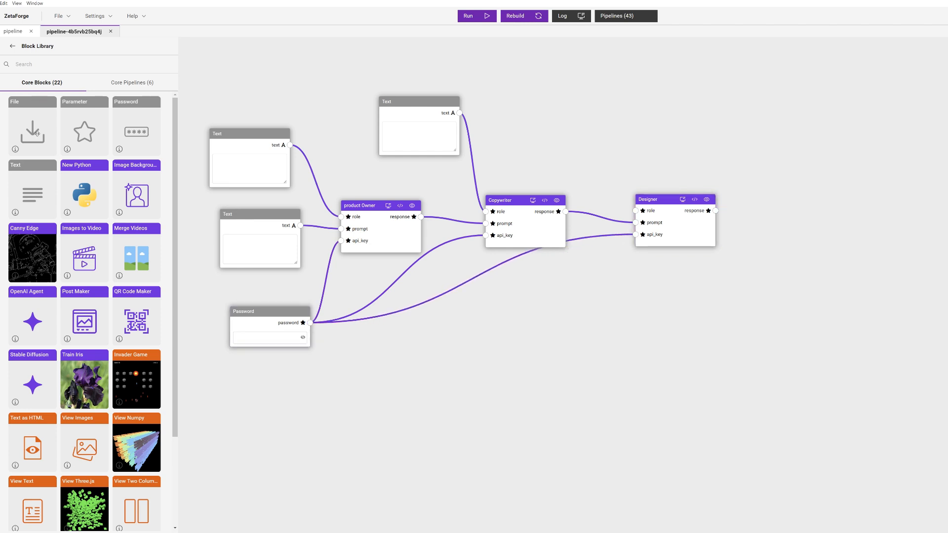
left_click_drag(39, 180, 656, 205)
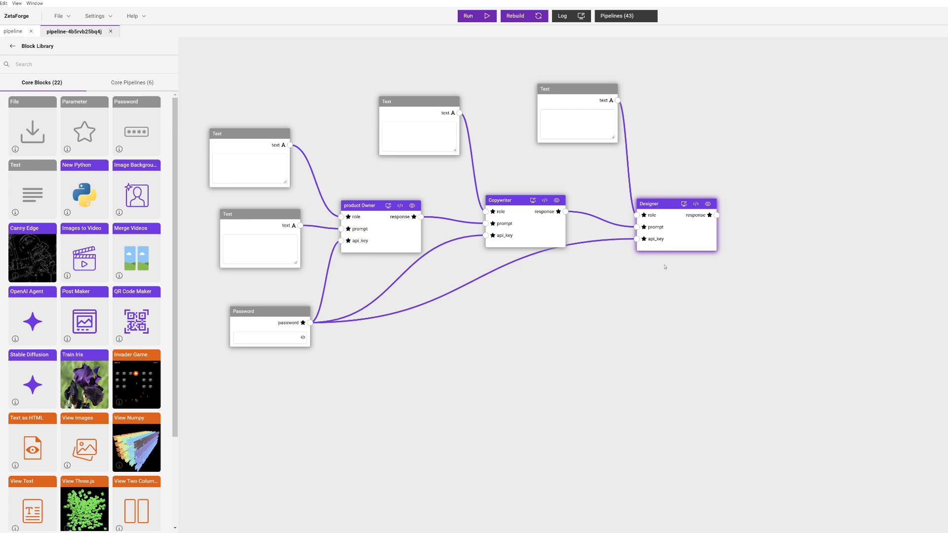
- Add a fourth OpenAI Agent block after Designer, connecting Designer's response to its prompt and the Password output to its api_key
left_click_drag(15, 311, 785, 203)
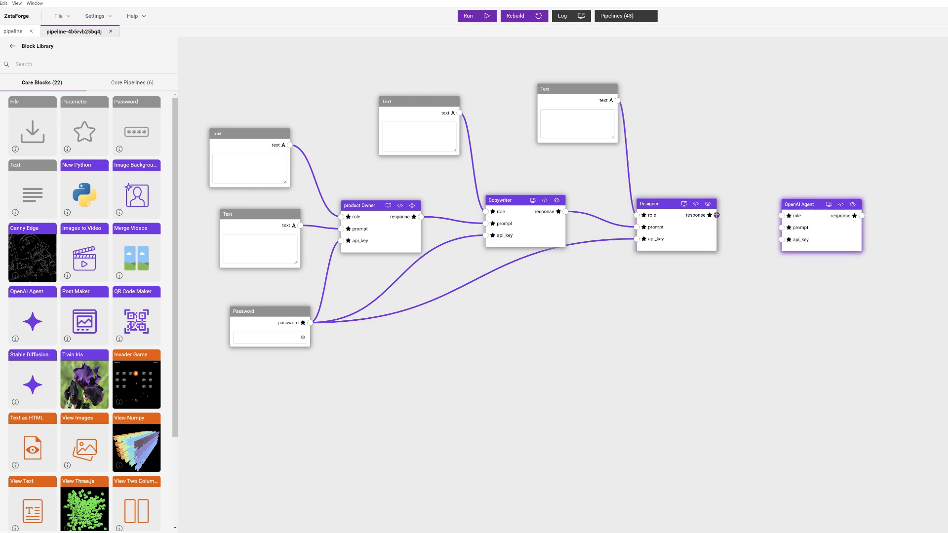
left_click_drag(716, 215, 780, 228)
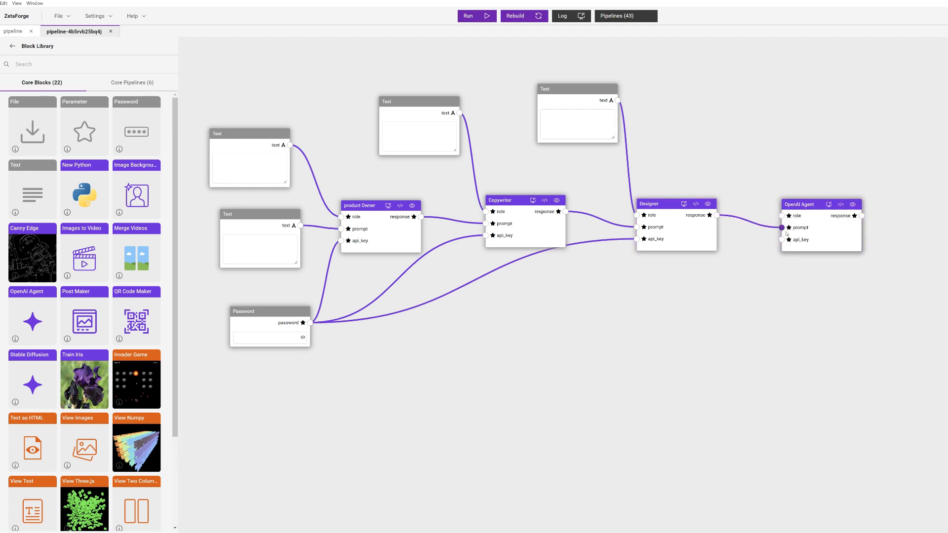
left_click(781, 239)
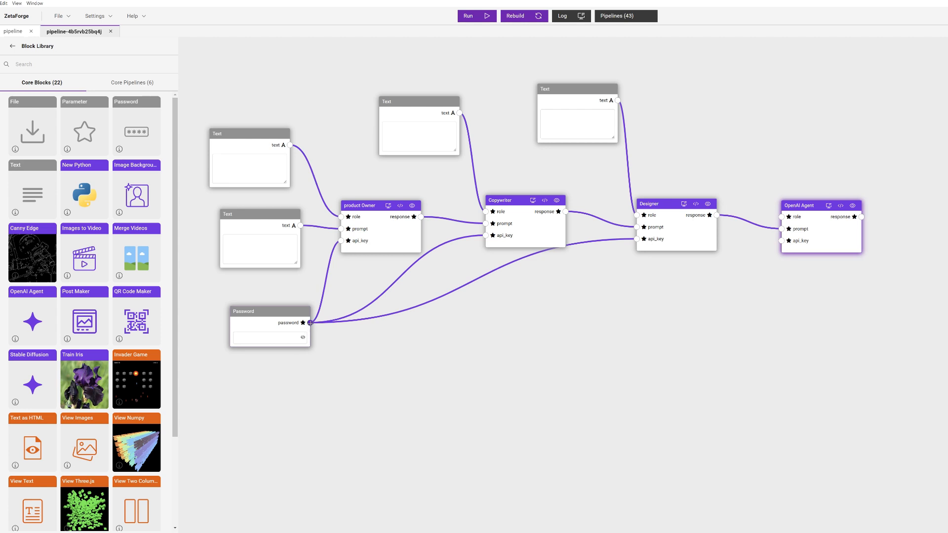
left_click_drag(309, 322, 781, 241)
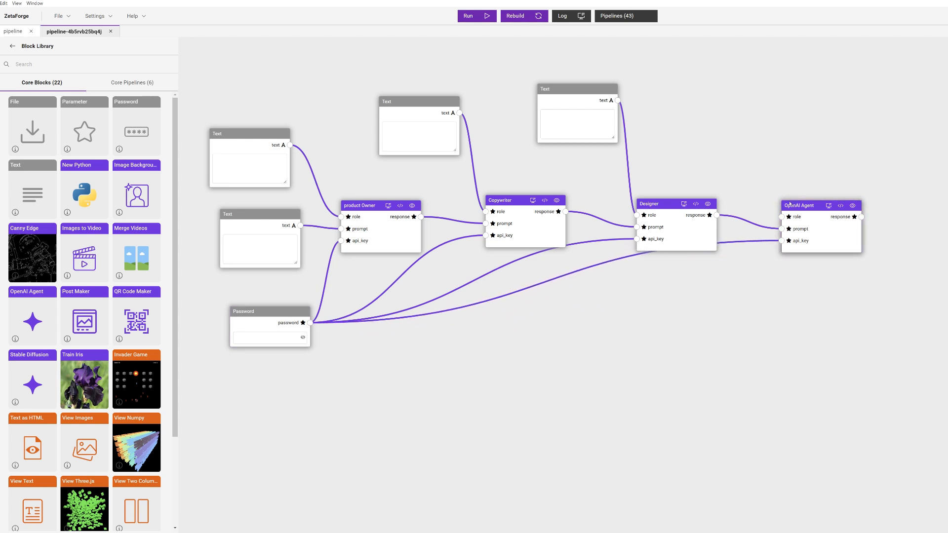
- Feed the fourth OpenAI Agent's role from a new Text block above it, and rename the agent "Developer" in its specs
left_click_drag(36, 170, 701, 73)
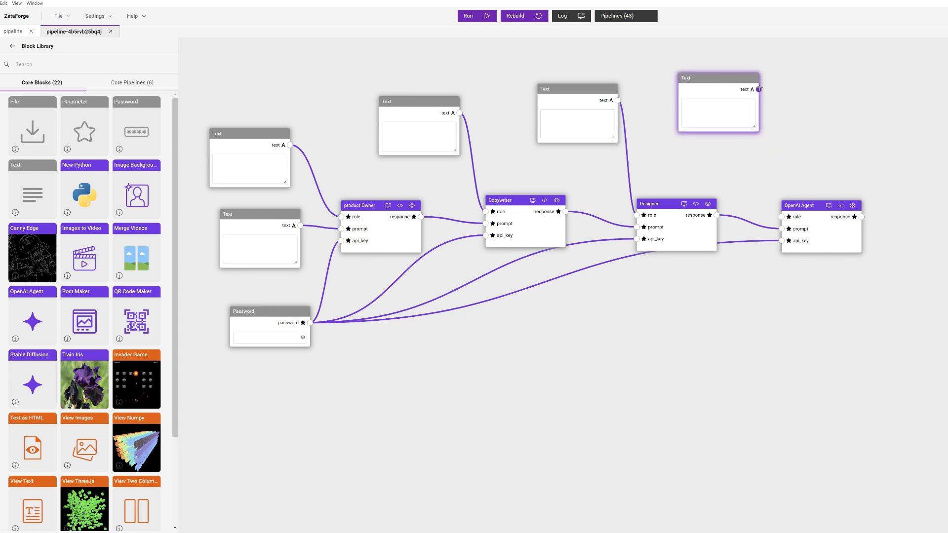
left_click_drag(758, 88, 810, 209)
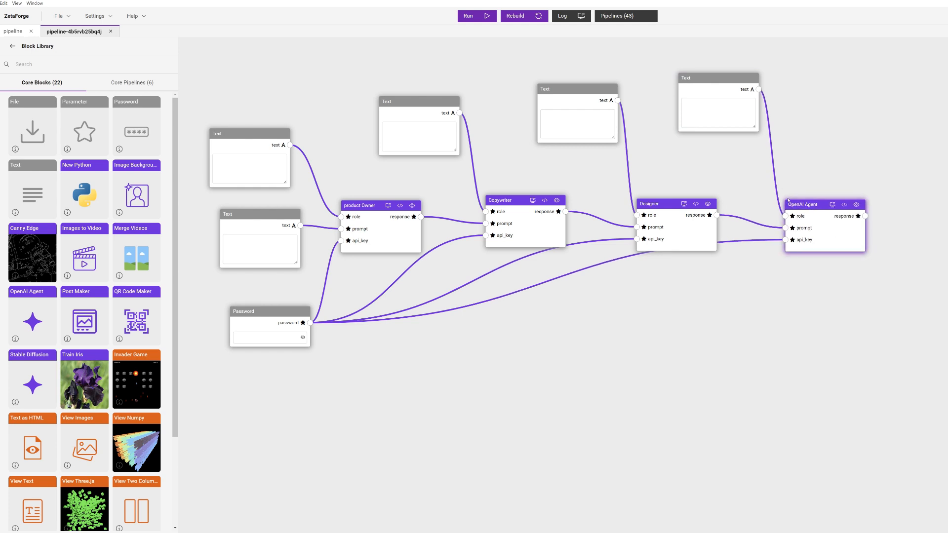
left_click(844, 204)
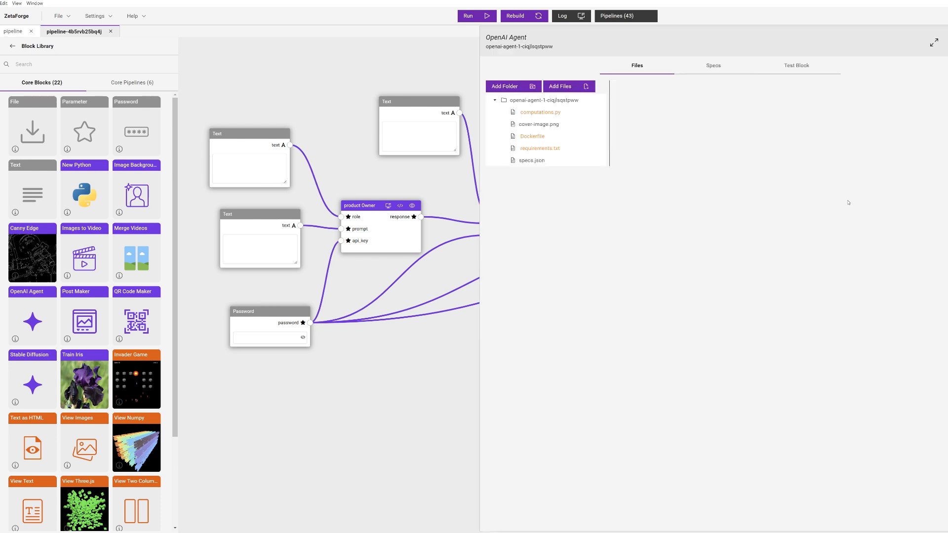
left_click(730, 65)
triple_click(809, 100)
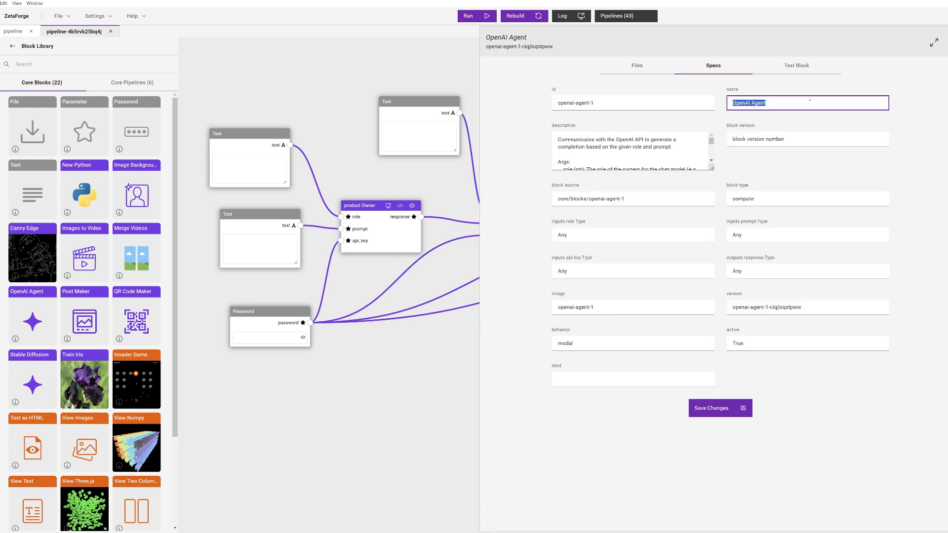
type("Developer")
left_click(702, 413)
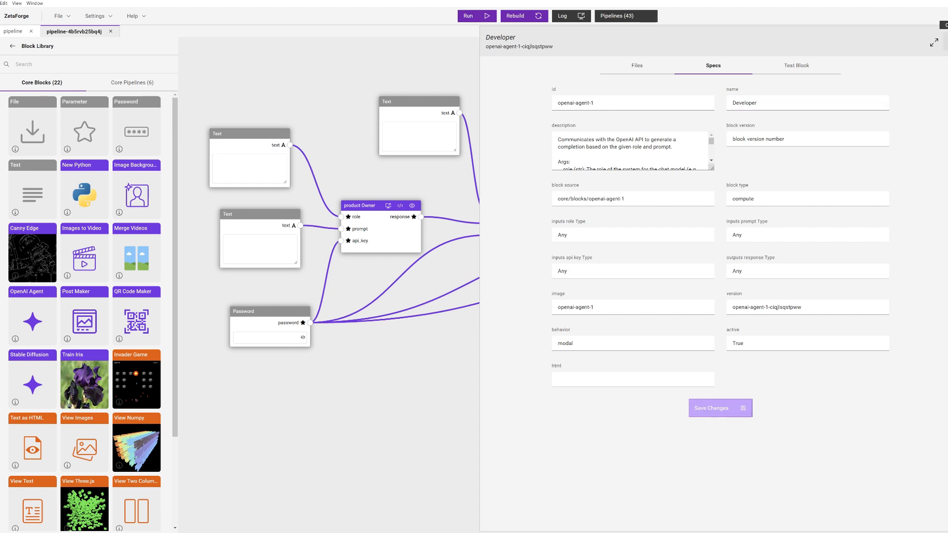
left_click(946, 43)
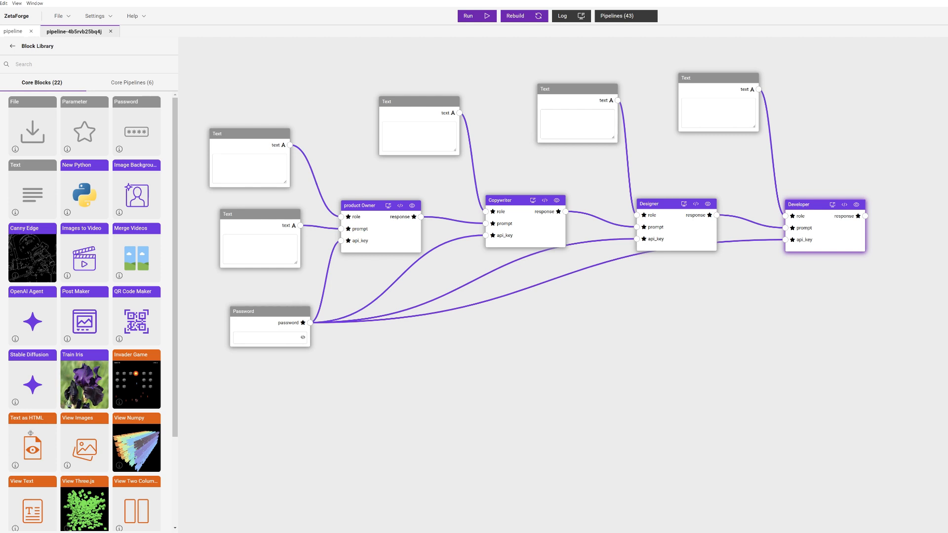
- Add a Text as HTML block after Developer and connect Developer's response to its data_view input
left_click_drag(29, 432, 810, 302)
left_click_drag(890, 381, 737, 393)
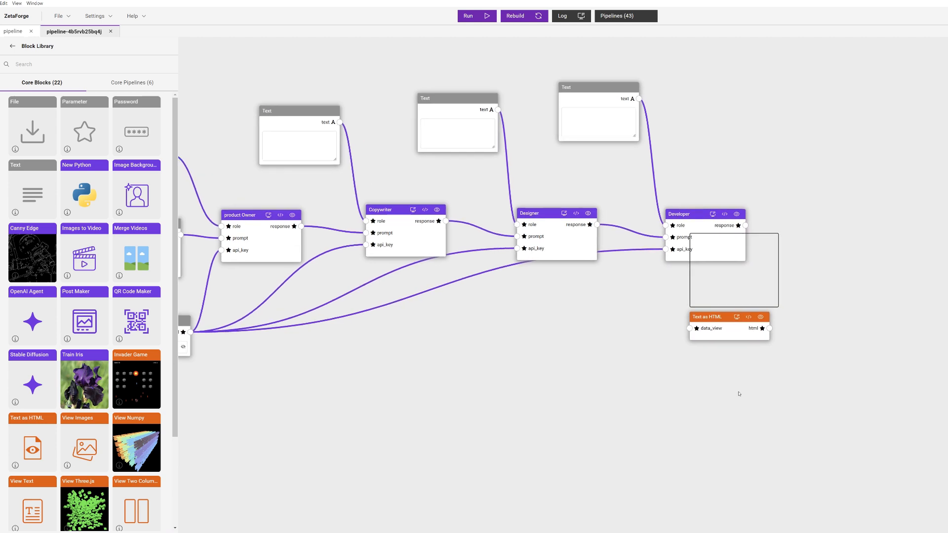
left_click_drag(687, 326, 805, 230)
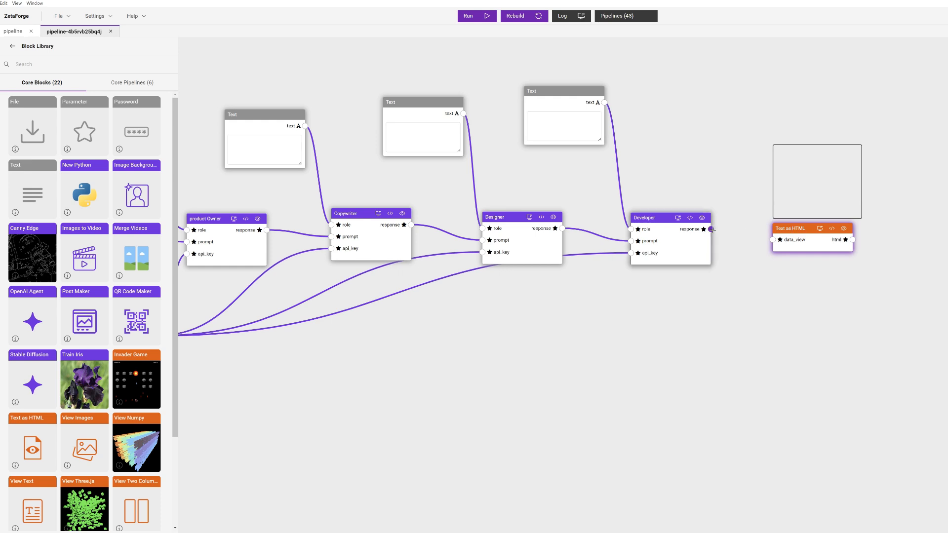
left_click_drag(711, 229, 771, 239)
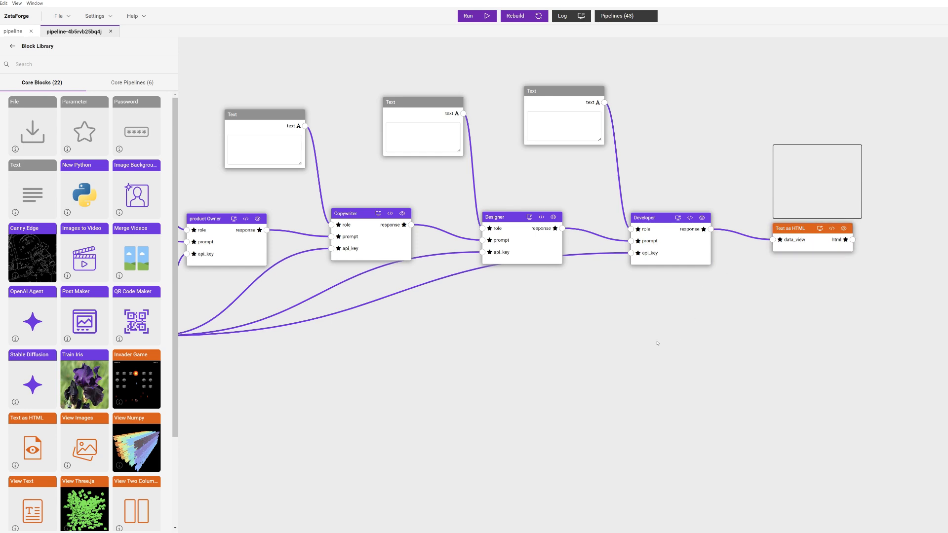
- Paste the role text starting "You are a product owner. You provide detailed information about the product" into the Text block feeding product Owner's role
scroll(656, 338, "left", 3)
left_click_drag(691, 339, 767, 344)
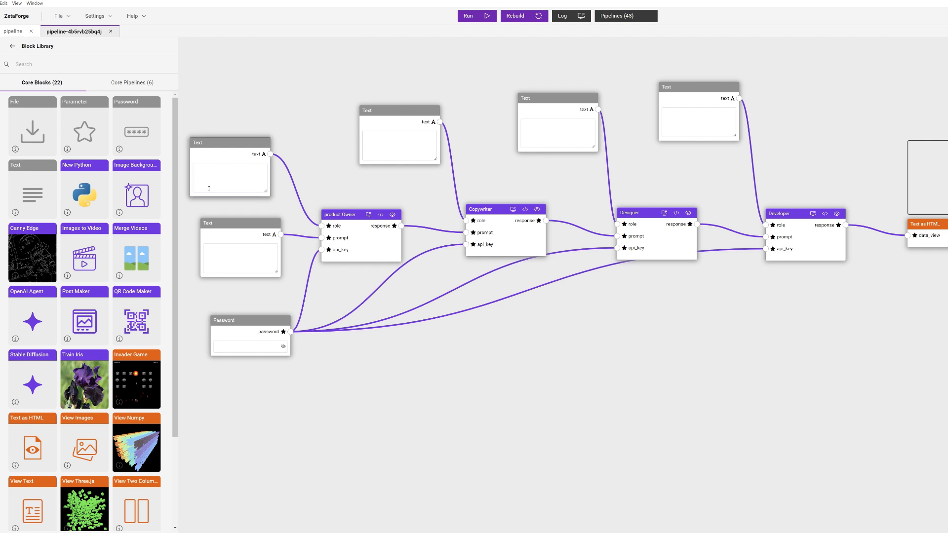
left_click(221, 175)
key("ctrl+v")
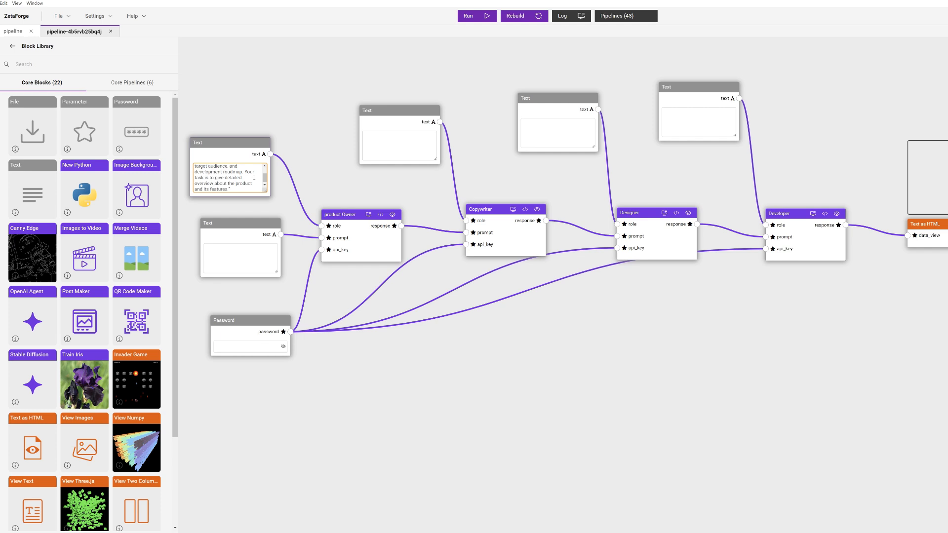
scroll(265, 179, "up", 3)
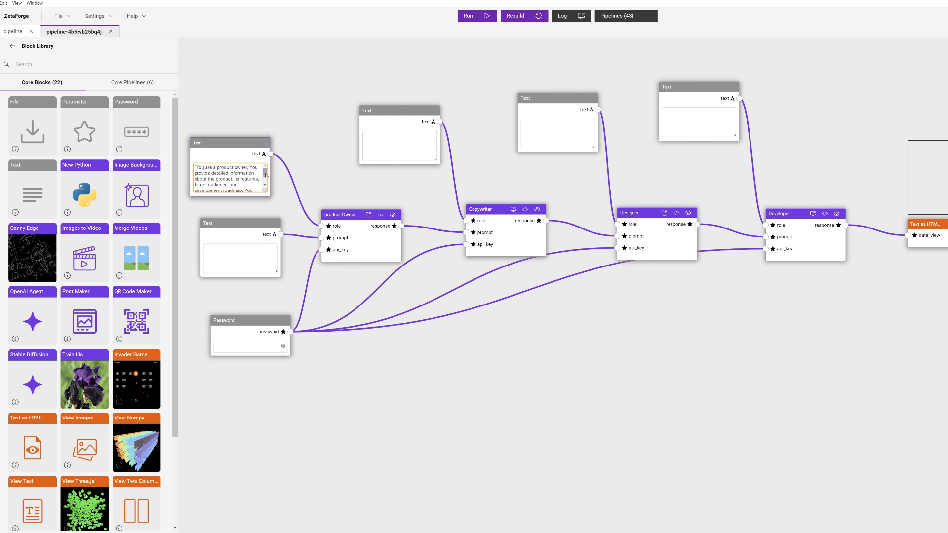
left_click_drag(265, 176, 265, 180)
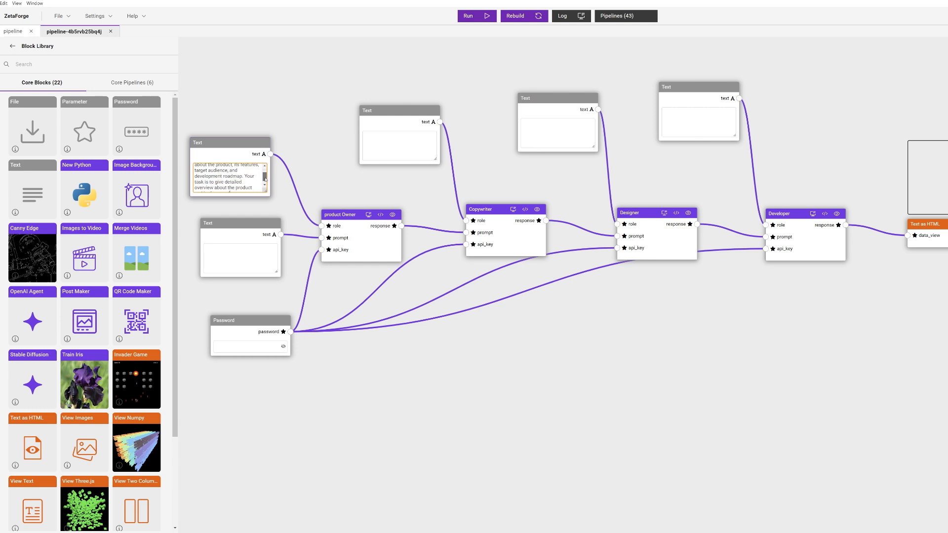
left_click_drag(265, 179, 265, 182)
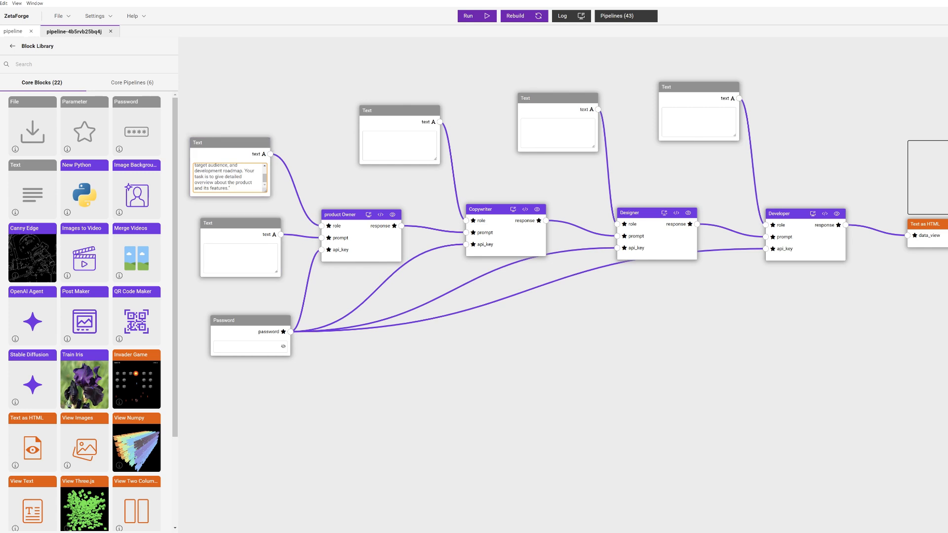
- Fill product Owner's prompt Text block with "Your product is an app designed to help athletes track their water consumption throughout the day."
key("alt+Tab")
left_click(241, 259)
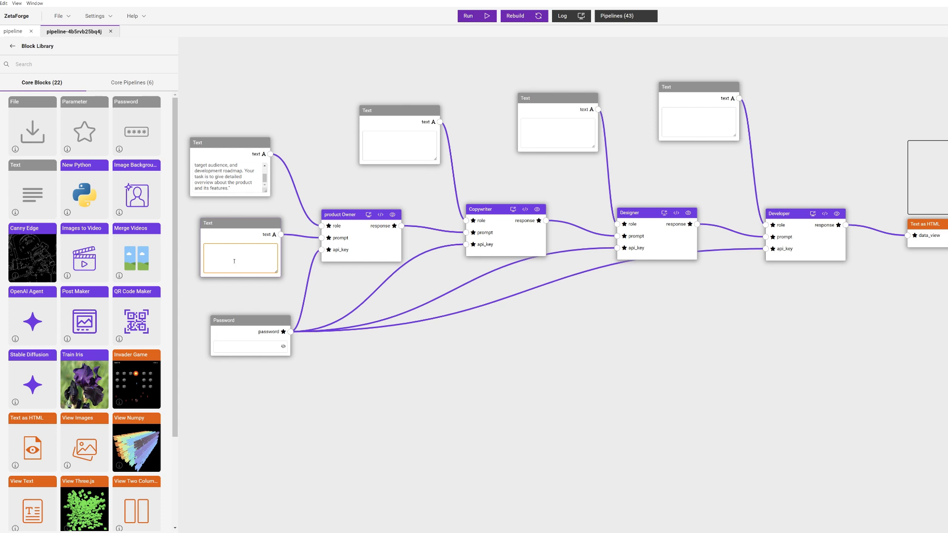
type("\"Your product is an app designed to help athletes track their water consumption throughout the day.\"")
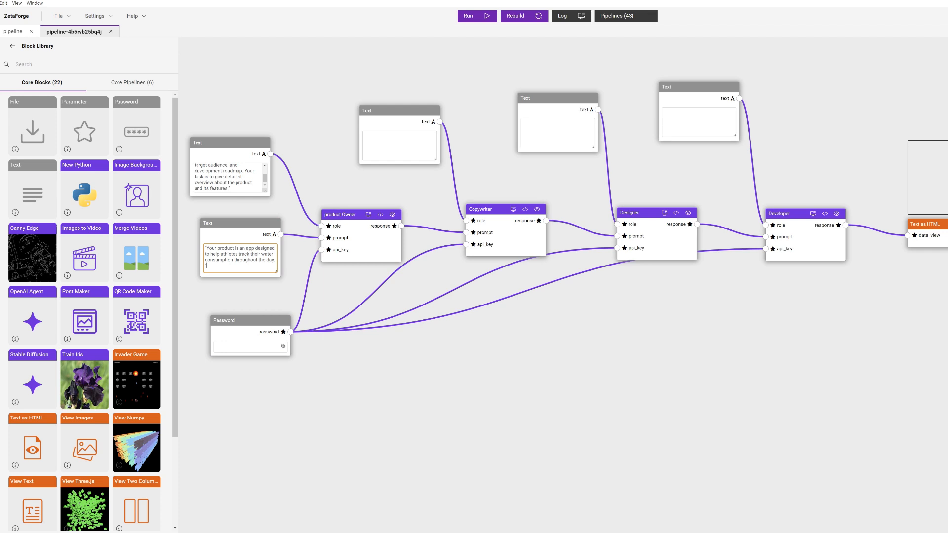
- Paste the OpenAI API key into the Password block that feeds the agents' api_key inputs
key("alt+Tab")
left_click(269, 345)
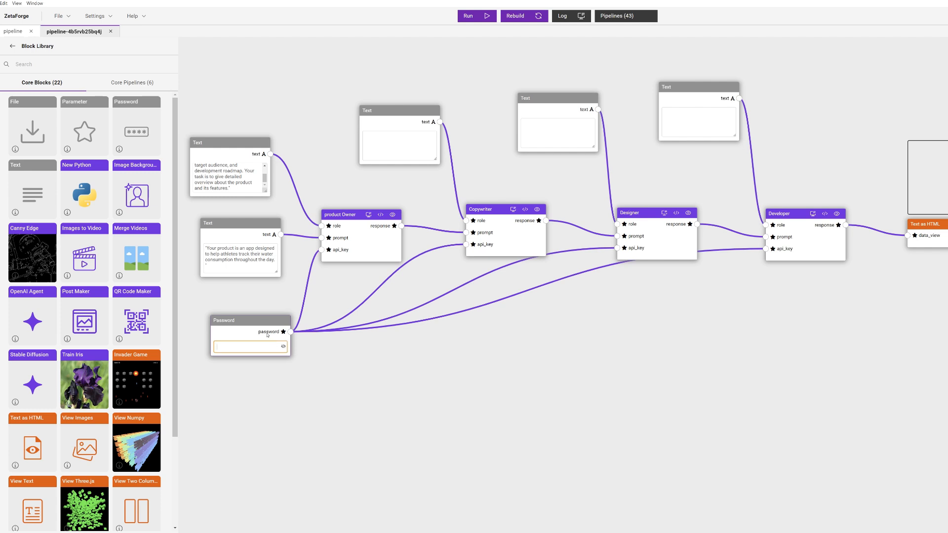
key("ctrl+v")
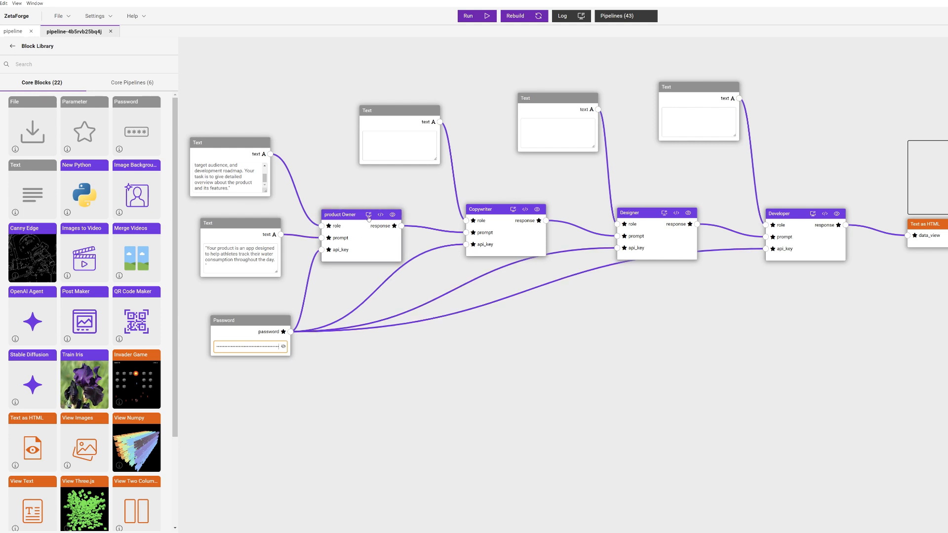
left_click_drag(459, 232, 466, 232)
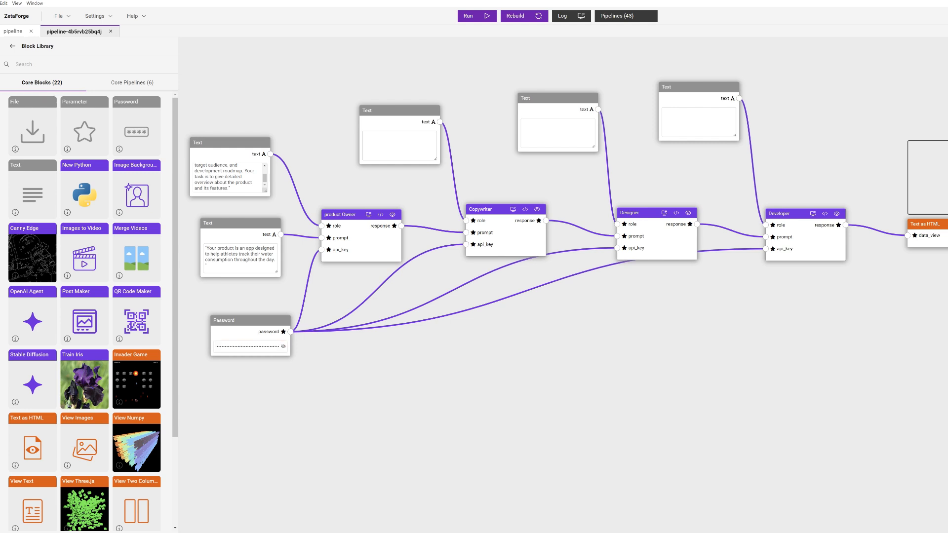
- Paste the role text starting "You are a skilled copywriter responsible for creating engaging and persuasive landing page content" into Copywriter's role Text block
left_click(391, 154)
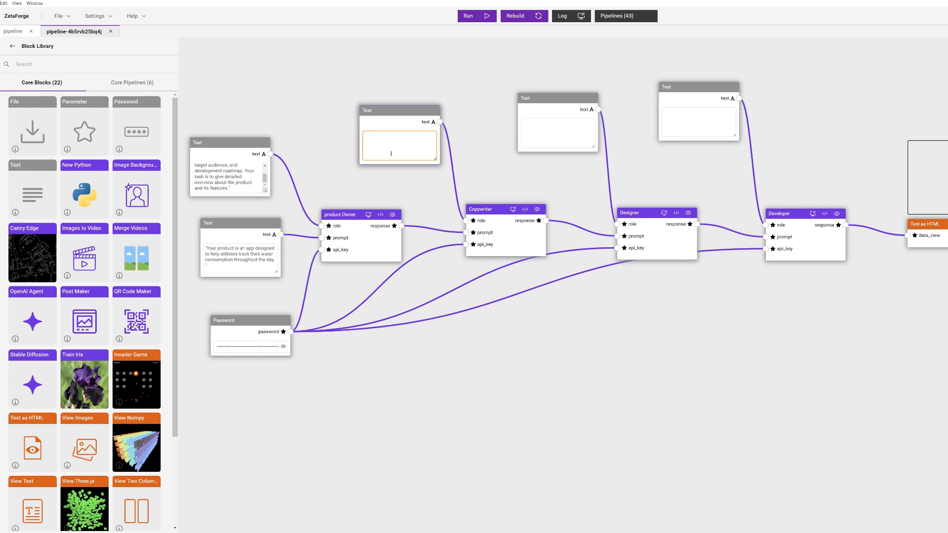
key("ctrl+v")
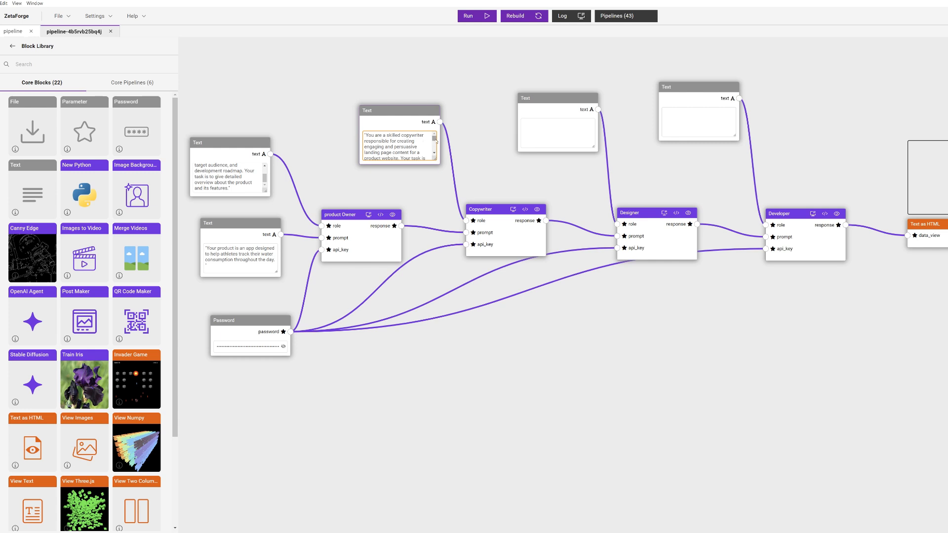
left_click_drag(436, 141, 434, 144)
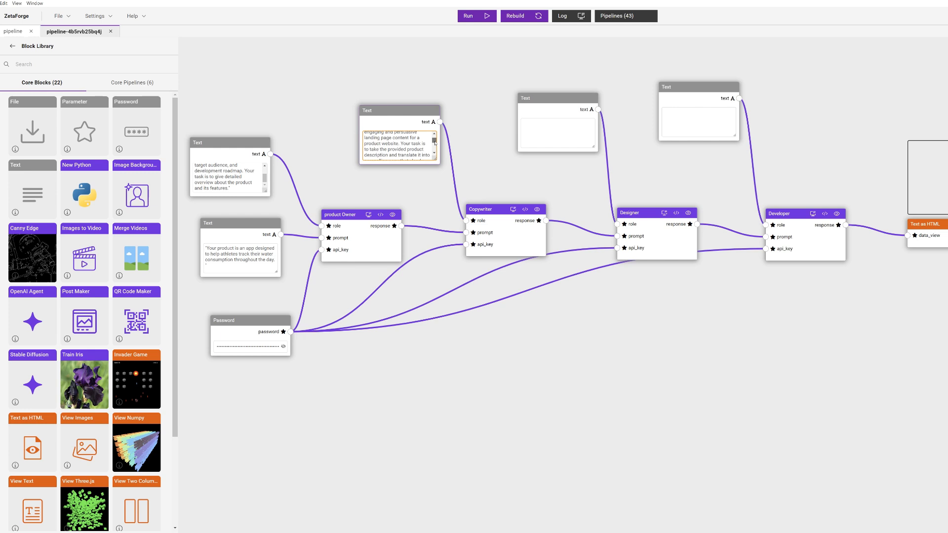
left_click_drag(434, 144, 435, 145)
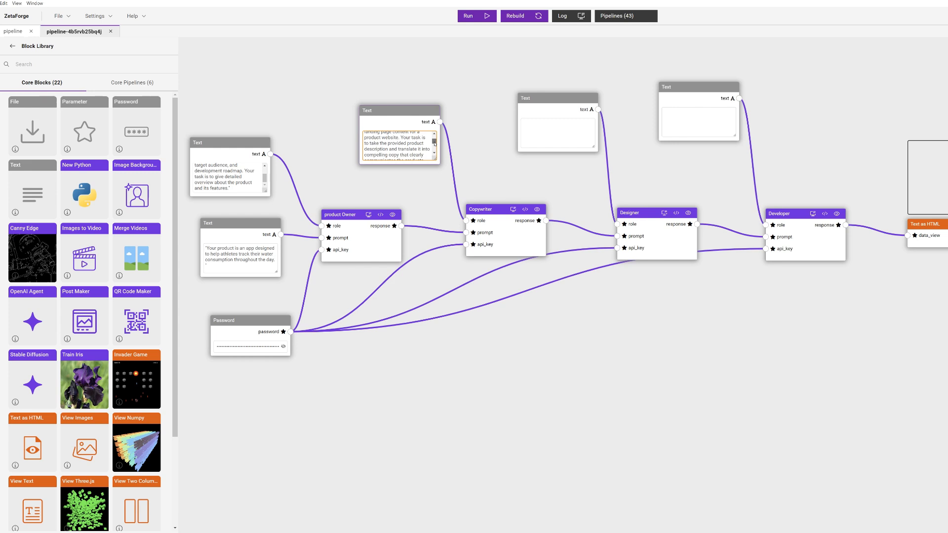
left_click_drag(434, 144, 435, 148)
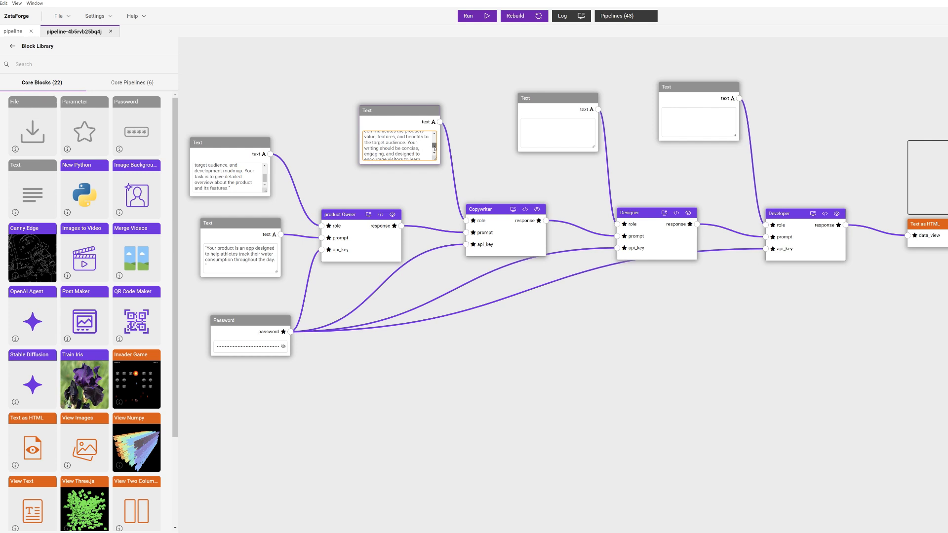
left_click_drag(434, 148, 434, 152)
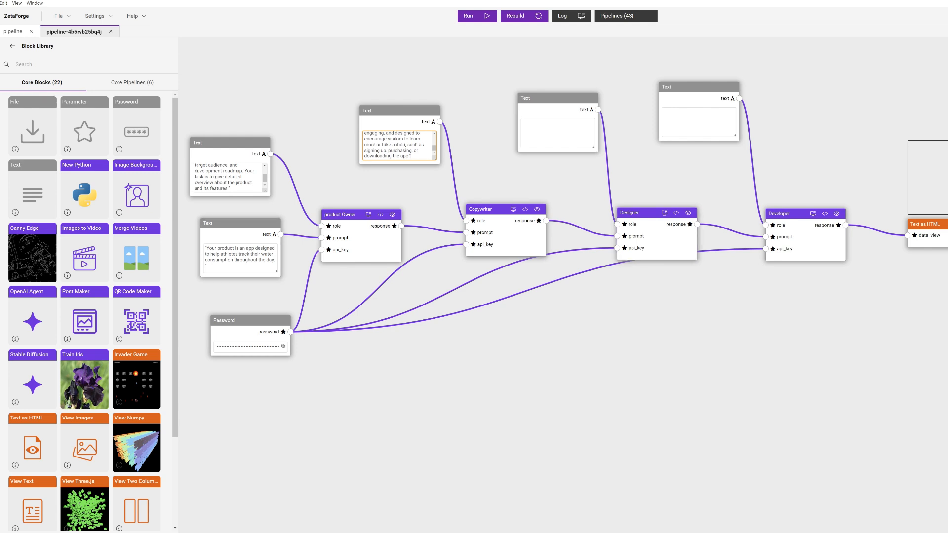
- Paste the role text starting "You are an expert web designer responsible for creating the layout" into the Text block feeding Designer's role
key("alt+Tab")
left_click(566, 128)
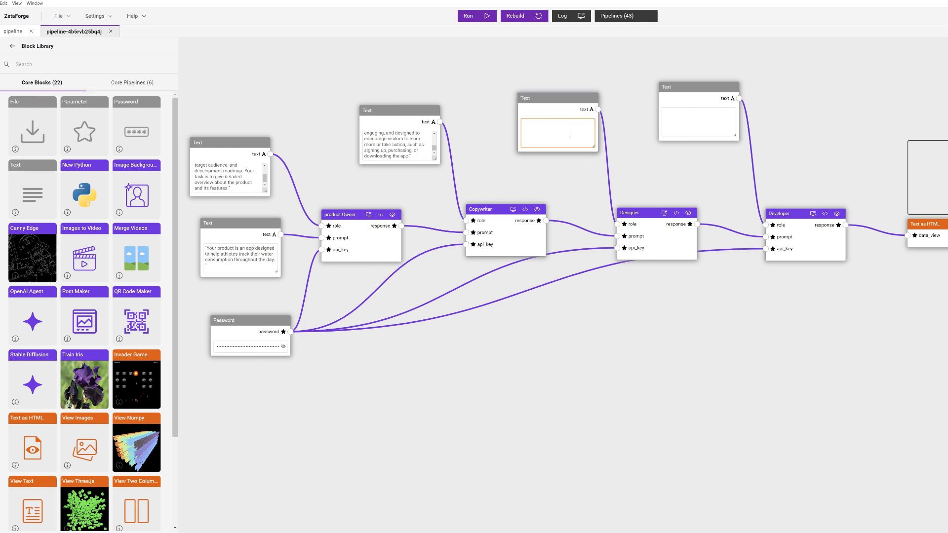
key("ctrl+v")
- Read through the pasted web designer role text in Designer's role Text block from beginning to end
scroll(591, 126, "up", 5)
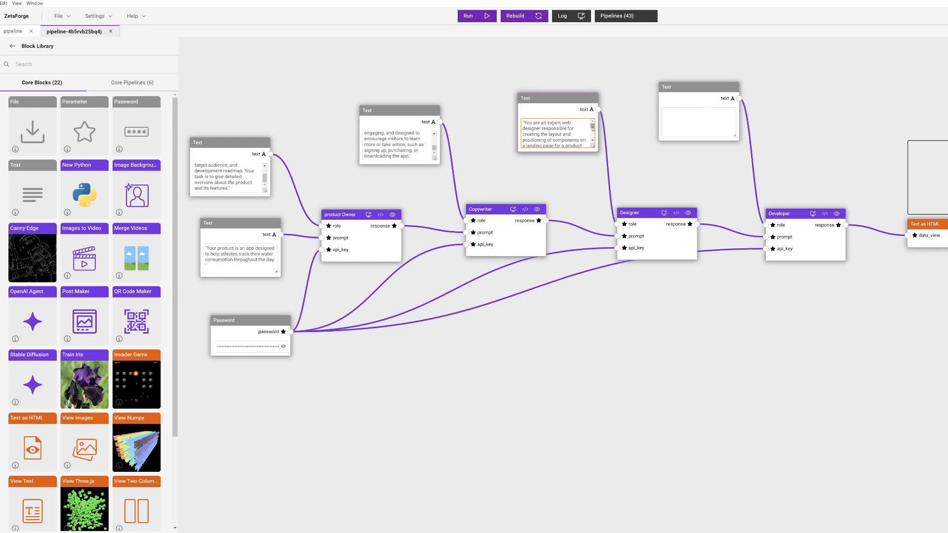
left_click_drag(592, 127, 594, 129)
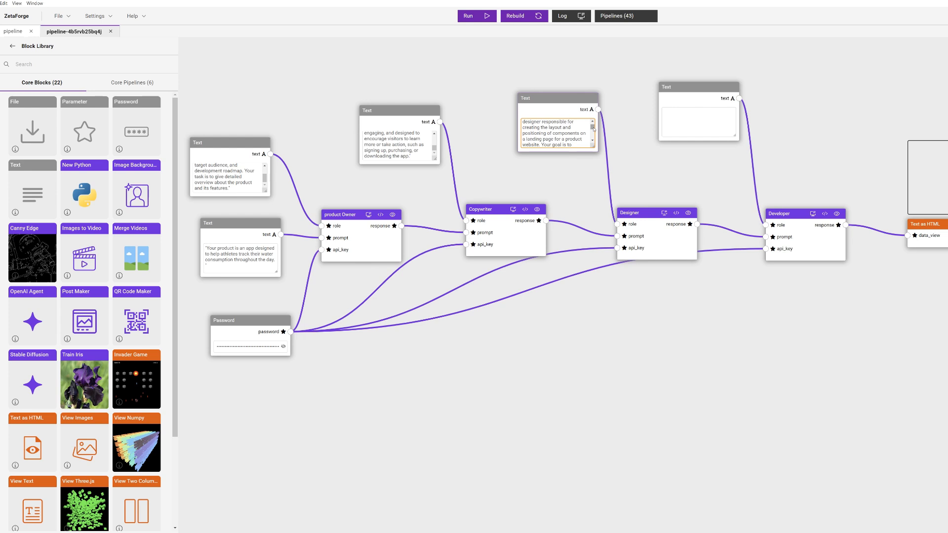
scroll(593, 129, "up", 1)
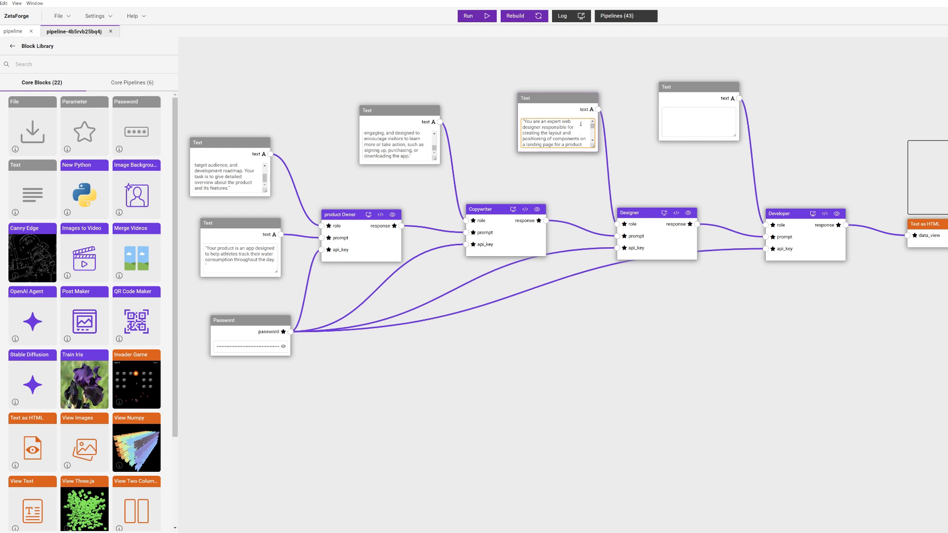
scroll(582, 132, "down", 1)
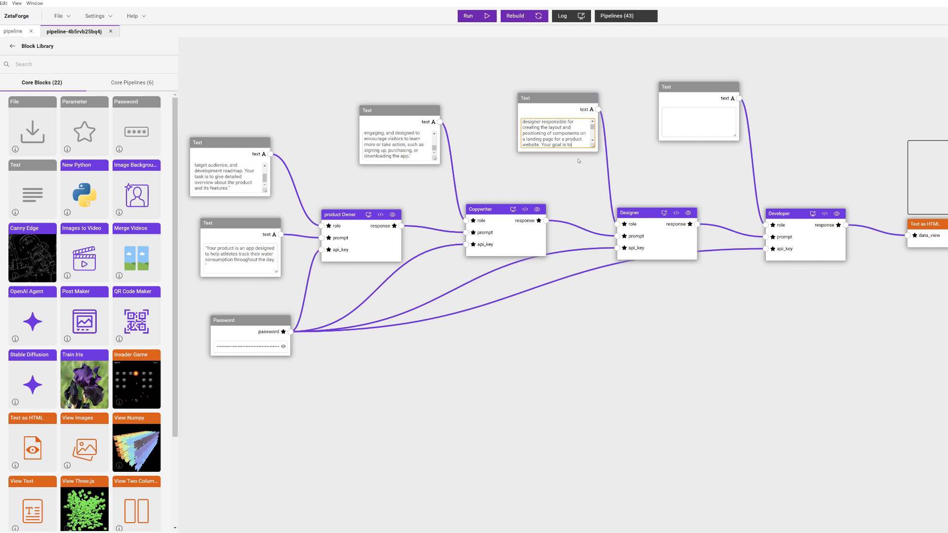
scroll(579, 147, "down", 1)
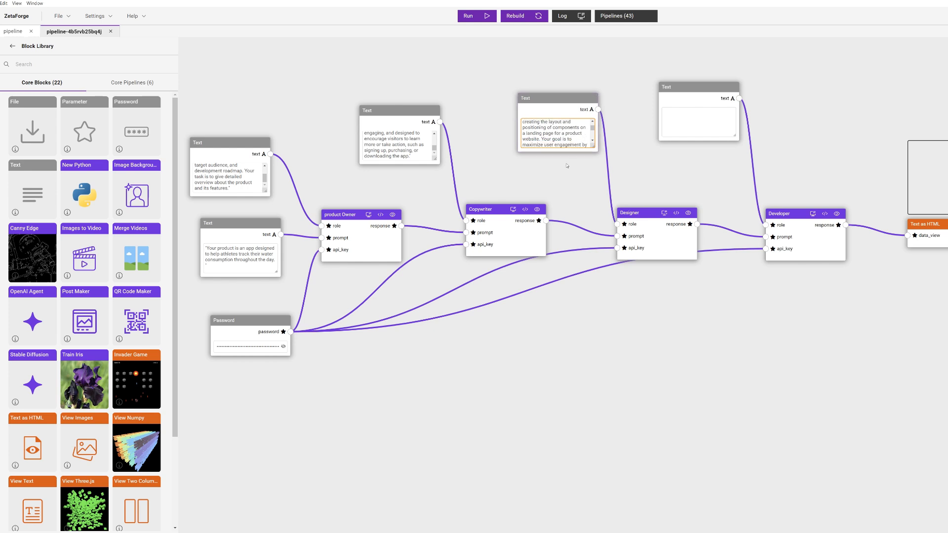
key("Down")
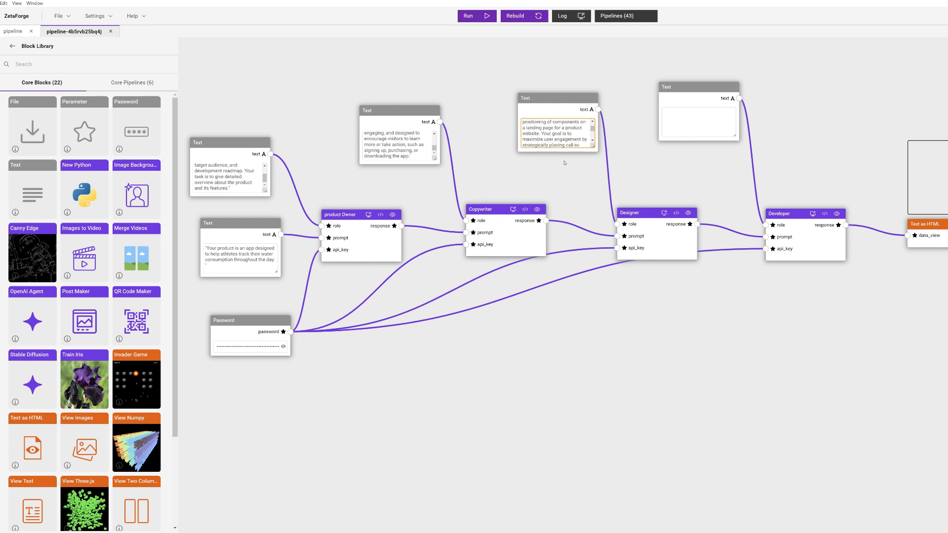
key("Down")
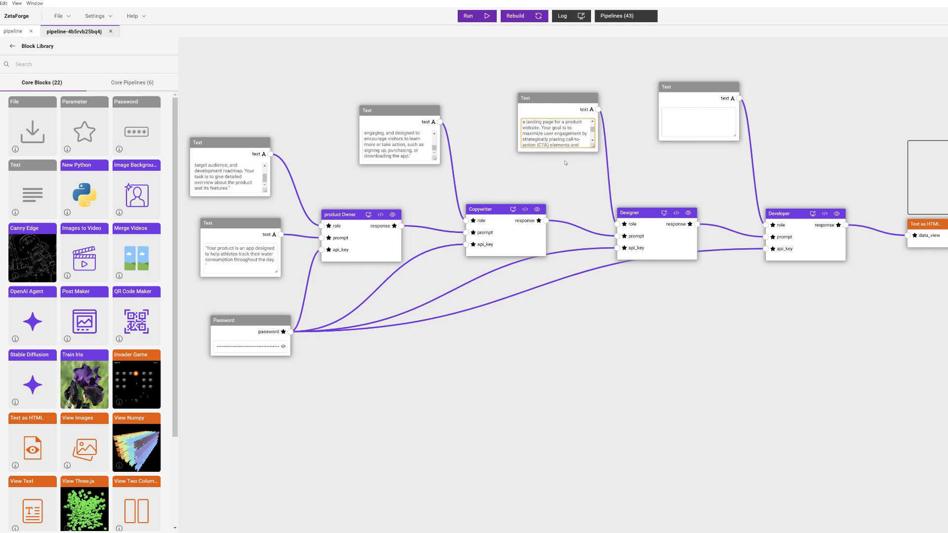
key("Down")
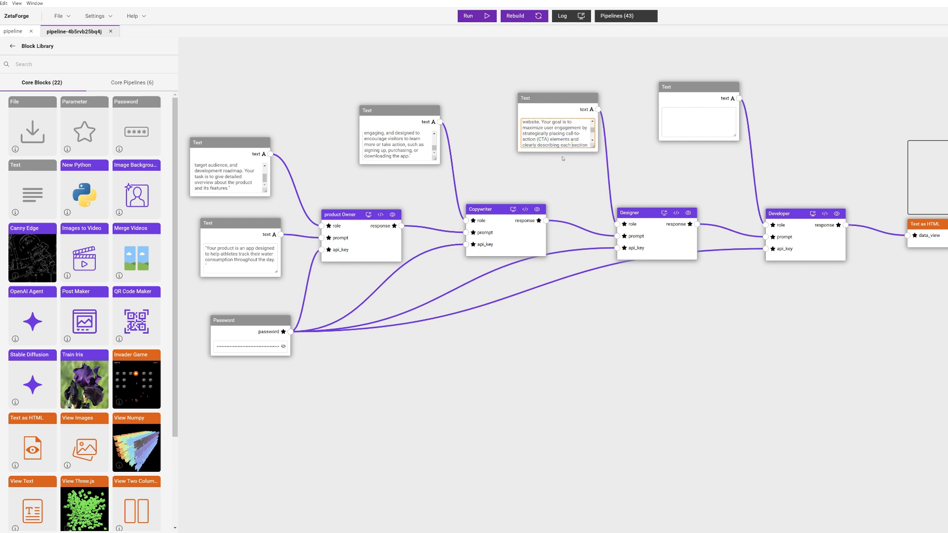
key("Down")
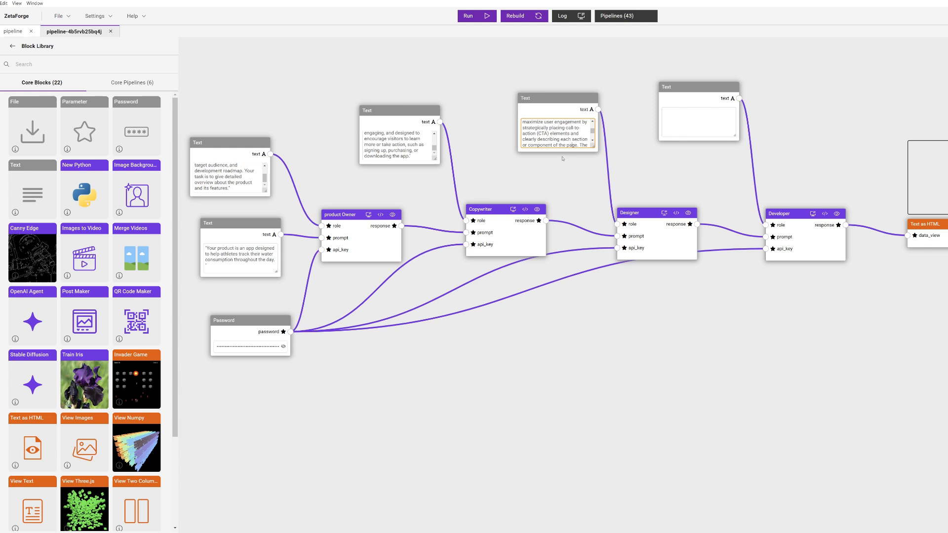
key("Down")
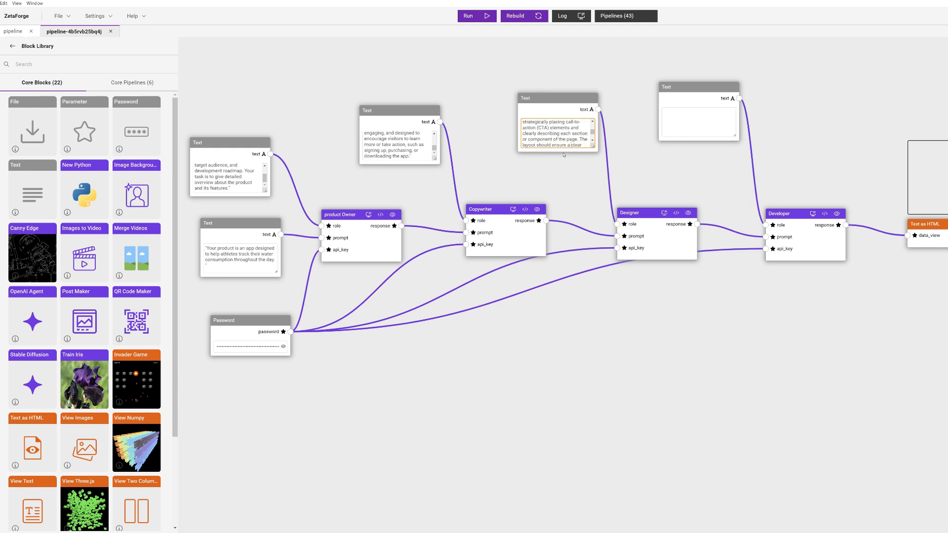
key("Down")
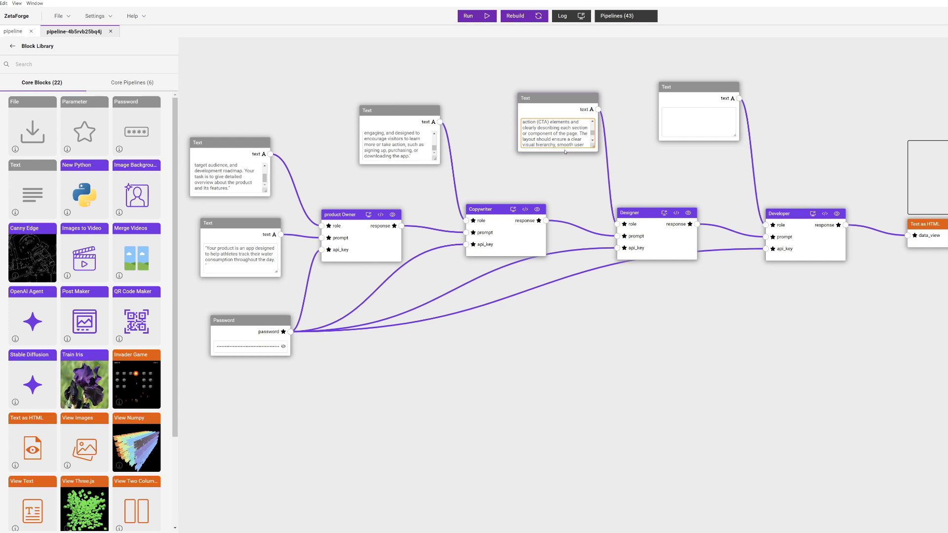
key("Down")
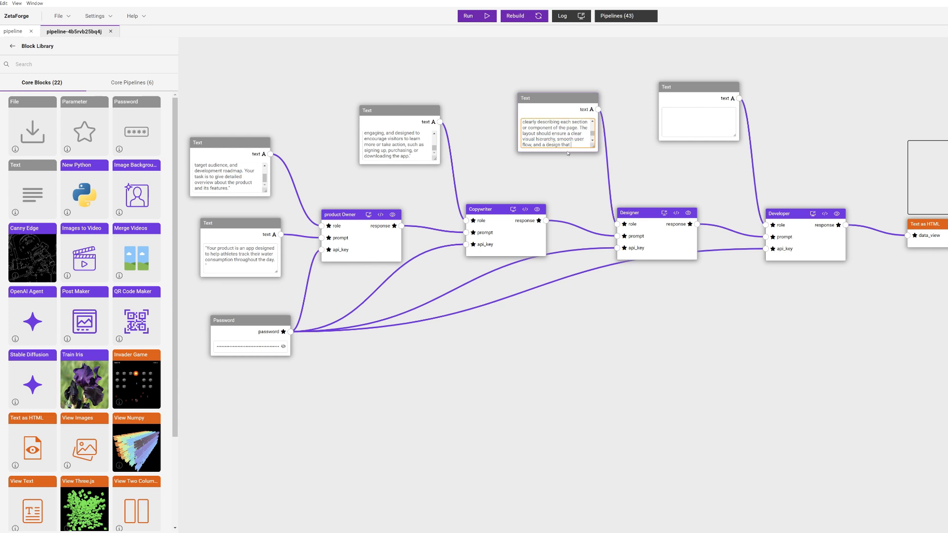
key("Down")
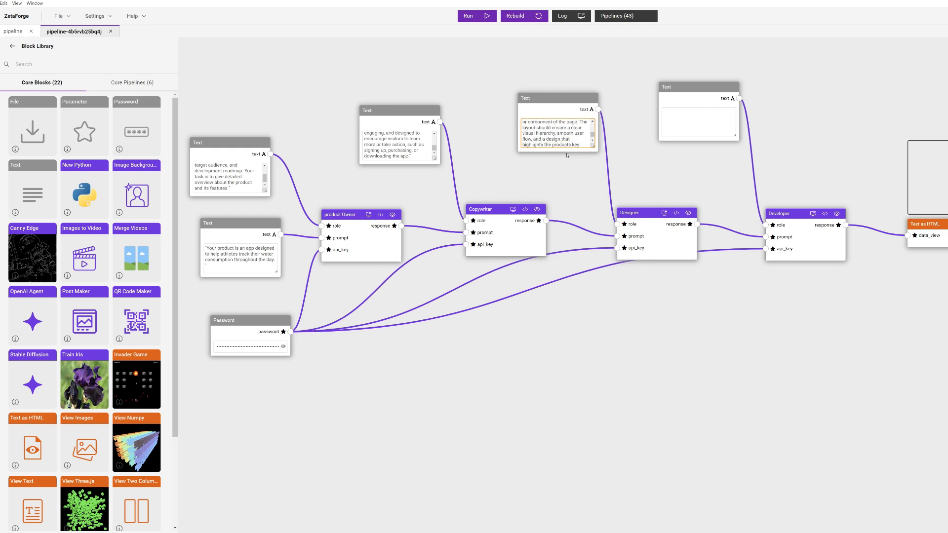
key("Down")
key("Down")
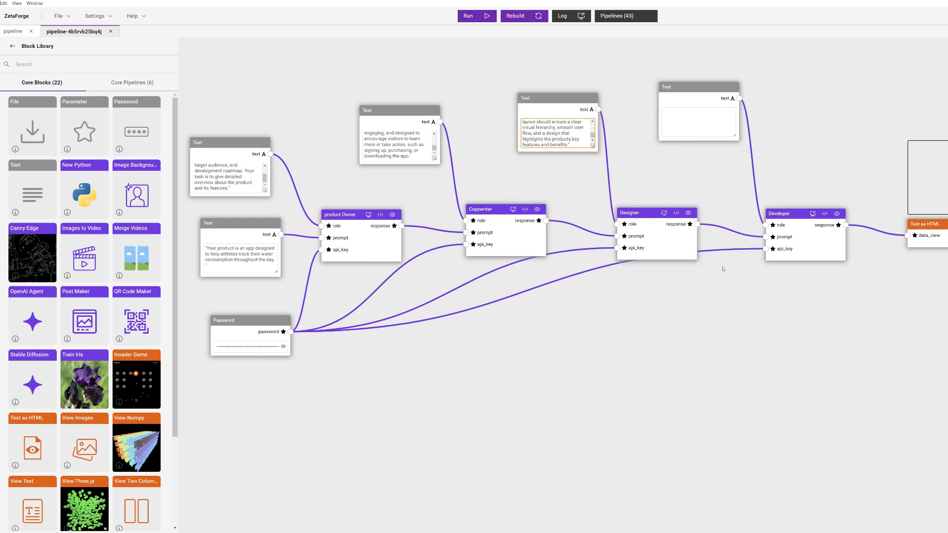
- Paste the role text starting "you are a front-end developer and you generate a standalone index.html file" into Developer's role Text block
left_click_drag(723, 285, 634, 286)
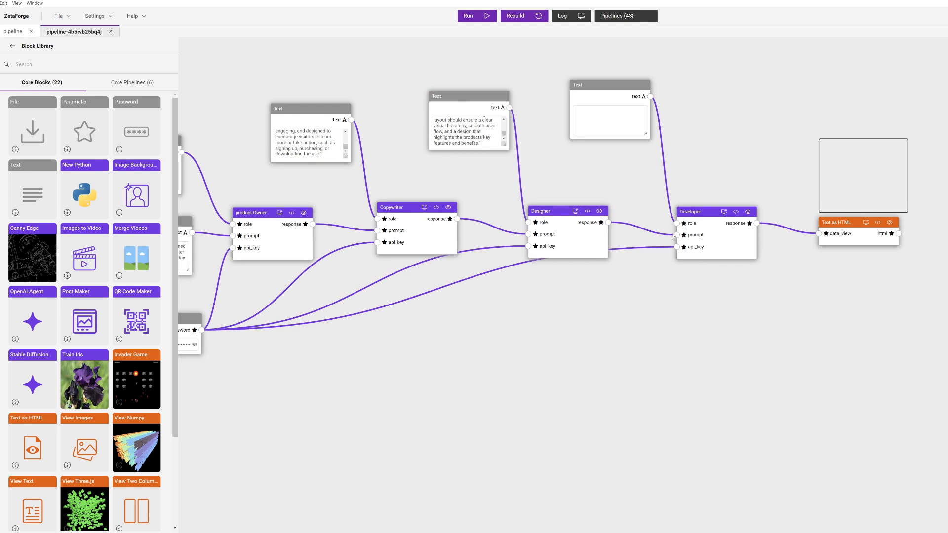
left_click_drag(674, 235, 677, 235)
left_click(626, 114)
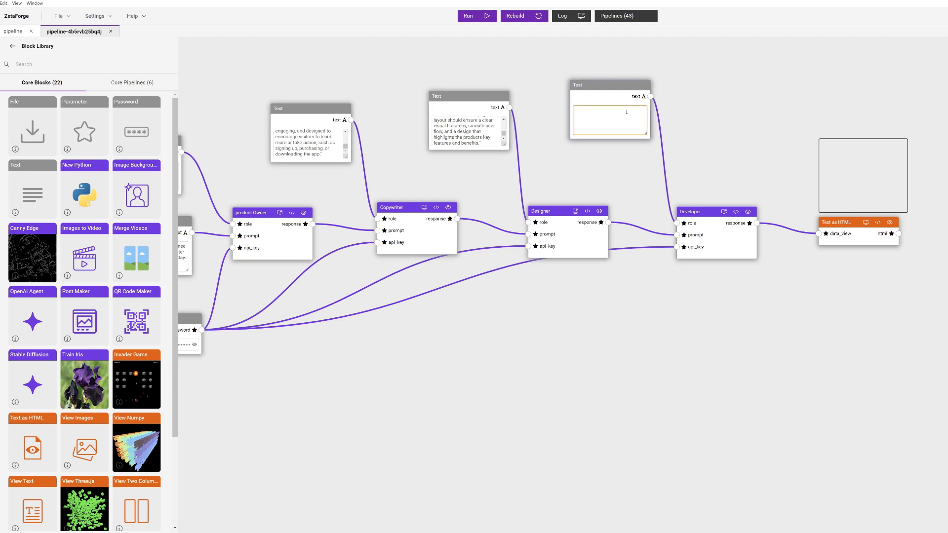
key("ctrl+v")
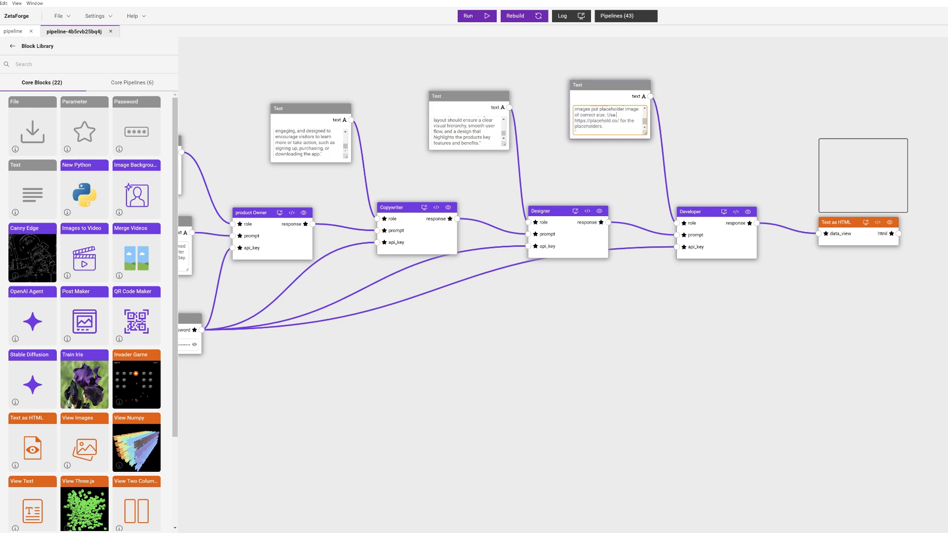
- Read through the front-end developer instructions in Developer's role Text block, including the package and placeholder image requirements
scroll(613, 114, "up", 5)
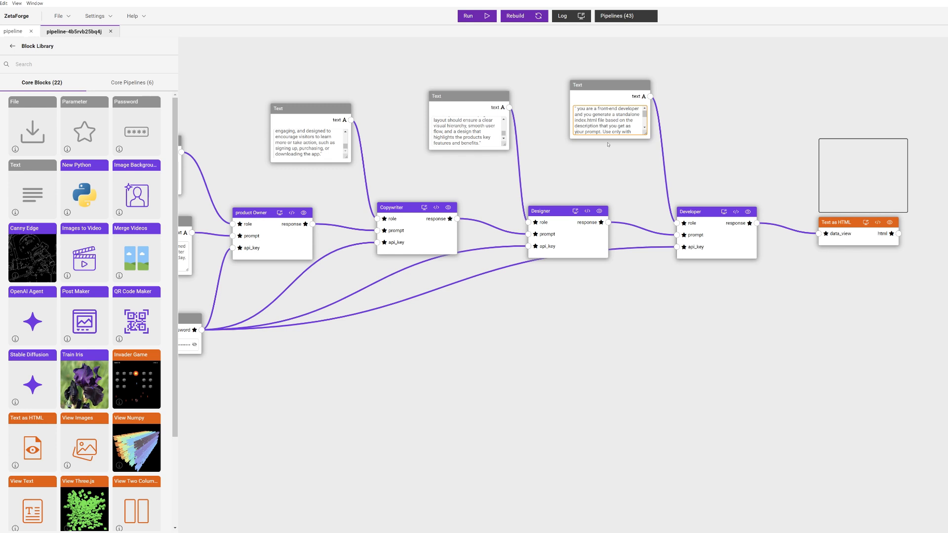
scroll(614, 131, "down", 1)
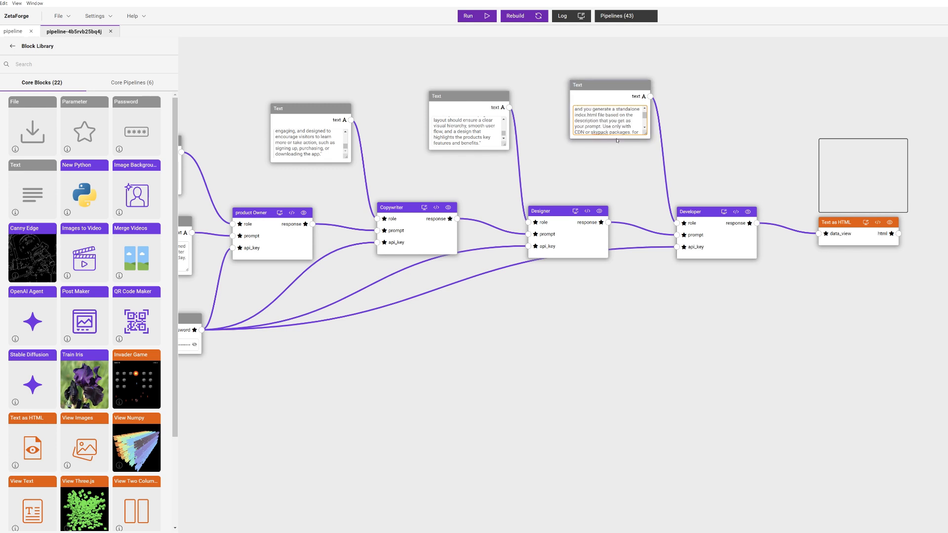
scroll(626, 127, "down", 1)
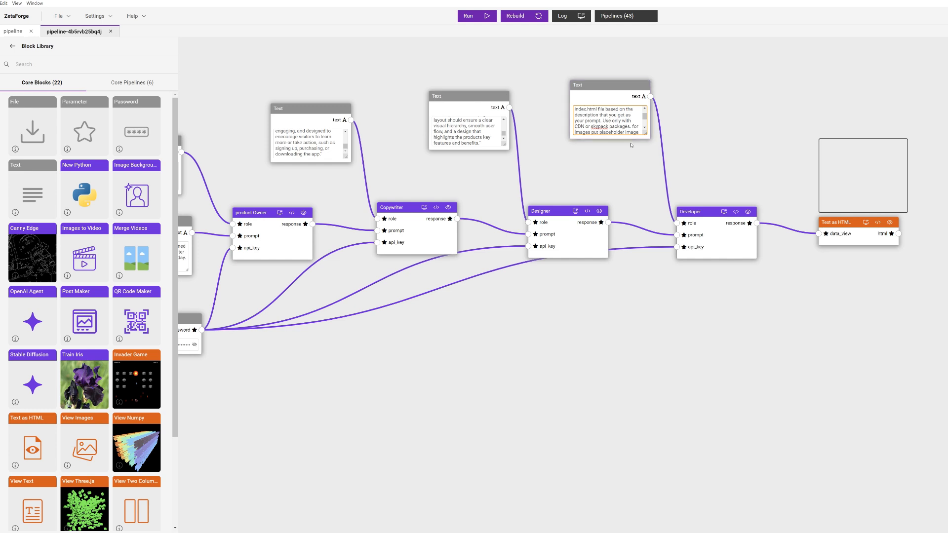
scroll(630, 143, "down", 1)
scroll(629, 141, "down", 1)
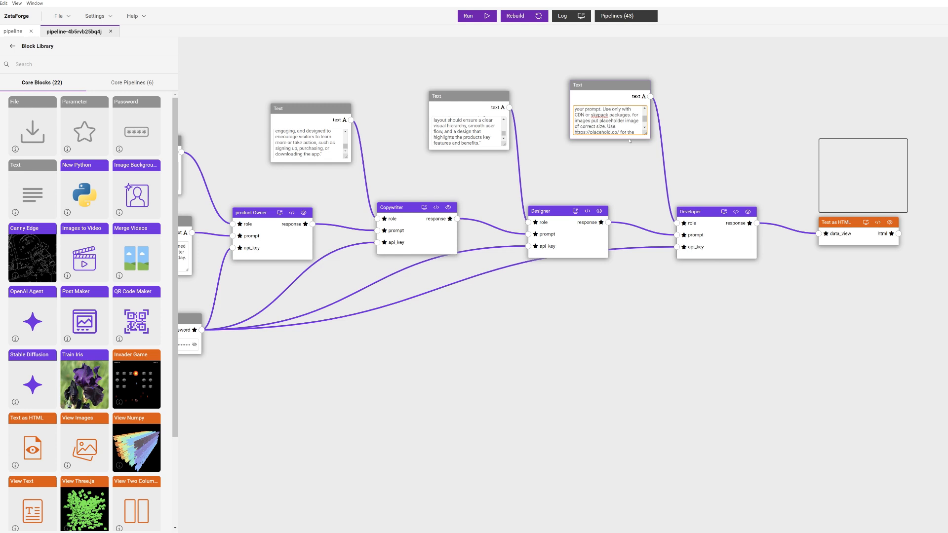
scroll(622, 138, "down", 1)
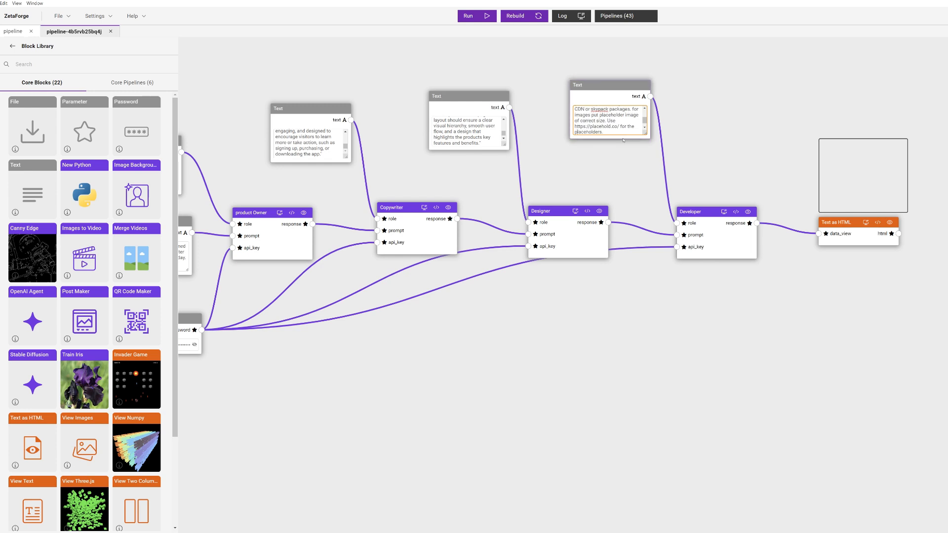
scroll(625, 136, "down", 1)
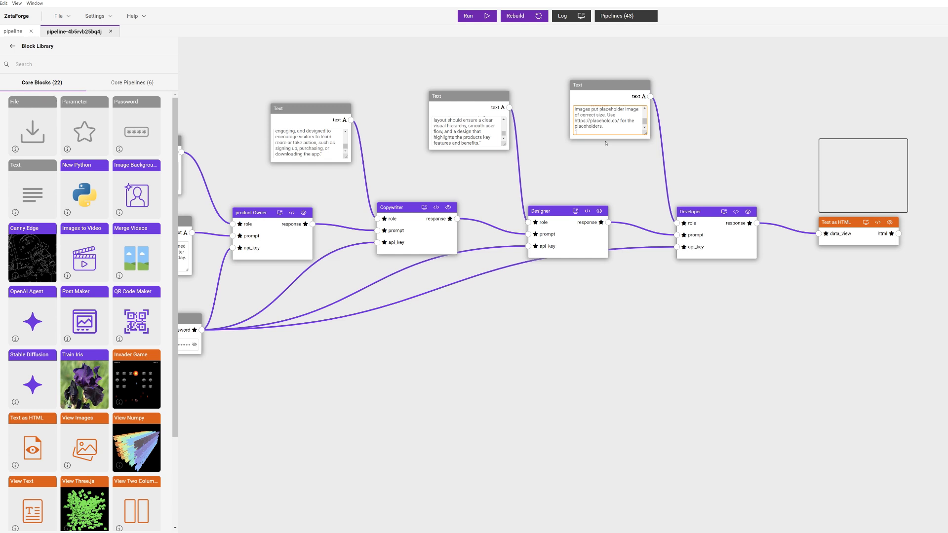
key("Up")
key("Up")
key("Up")
key("Up")
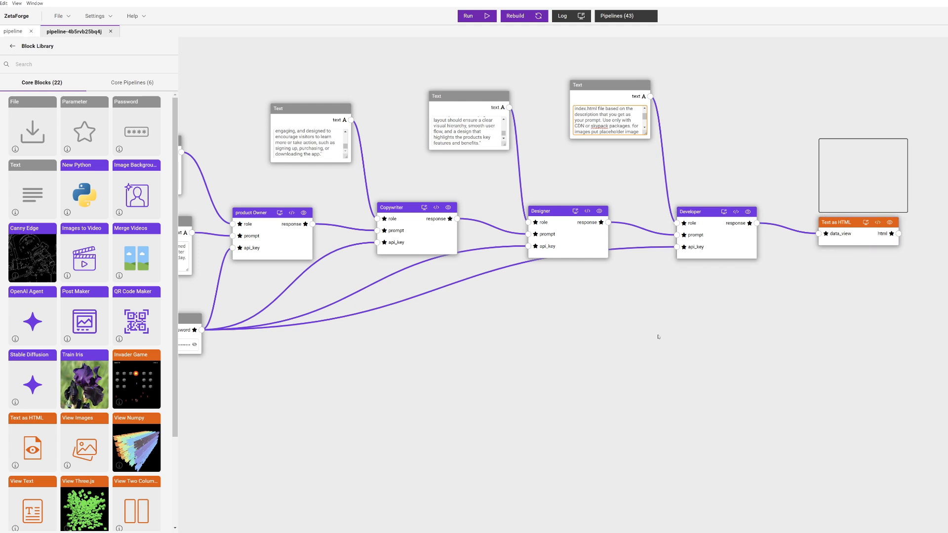
- Open the Developer block's code and show its computations.py file
left_click_drag(657, 336, 735, 326)
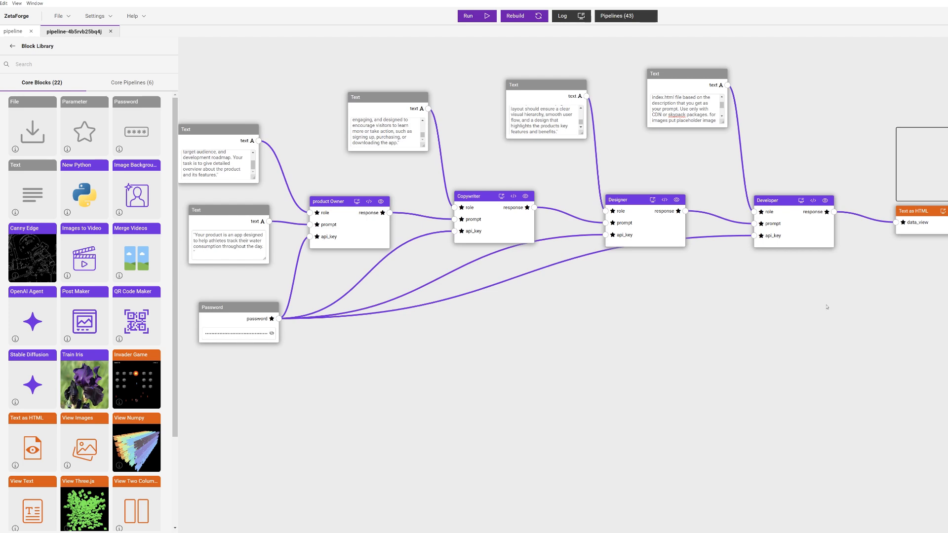
left_click_drag(825, 295, 800, 296)
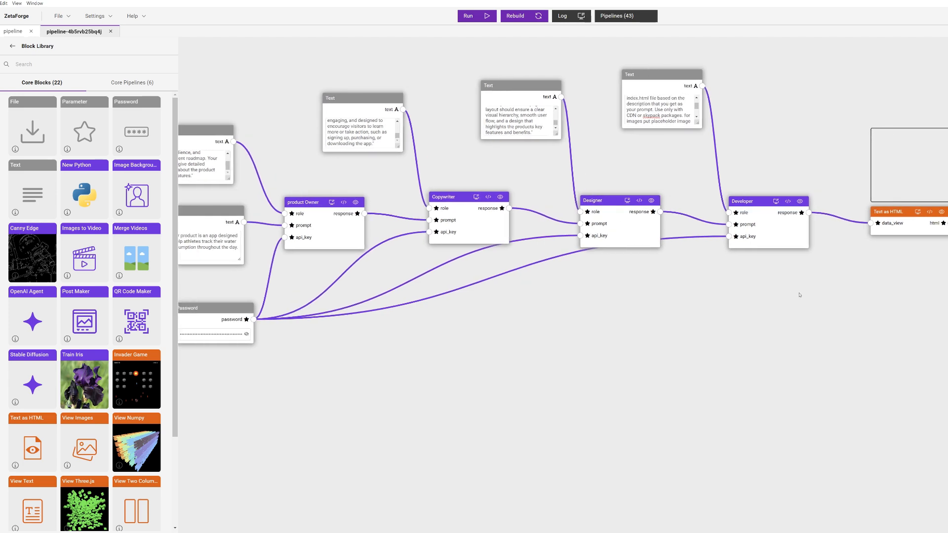
left_click(791, 201)
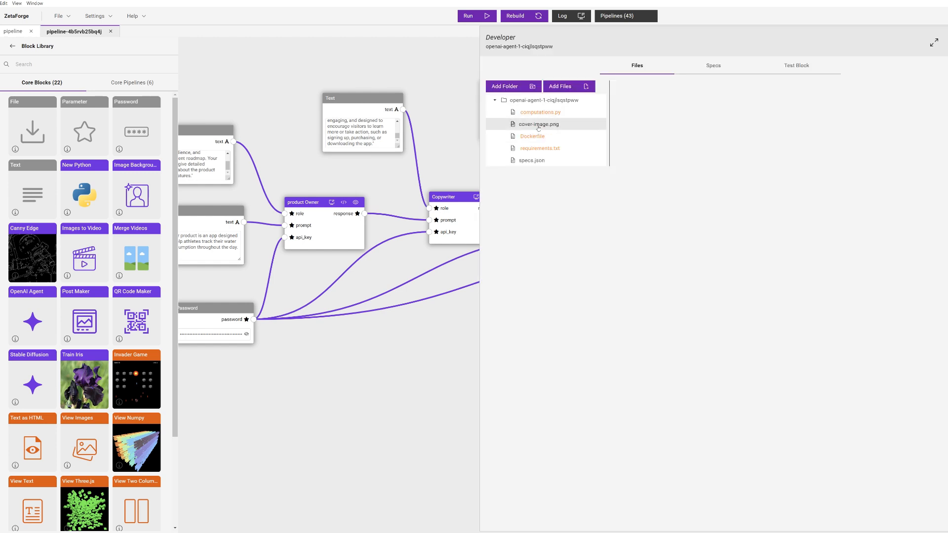
left_click(946, 42)
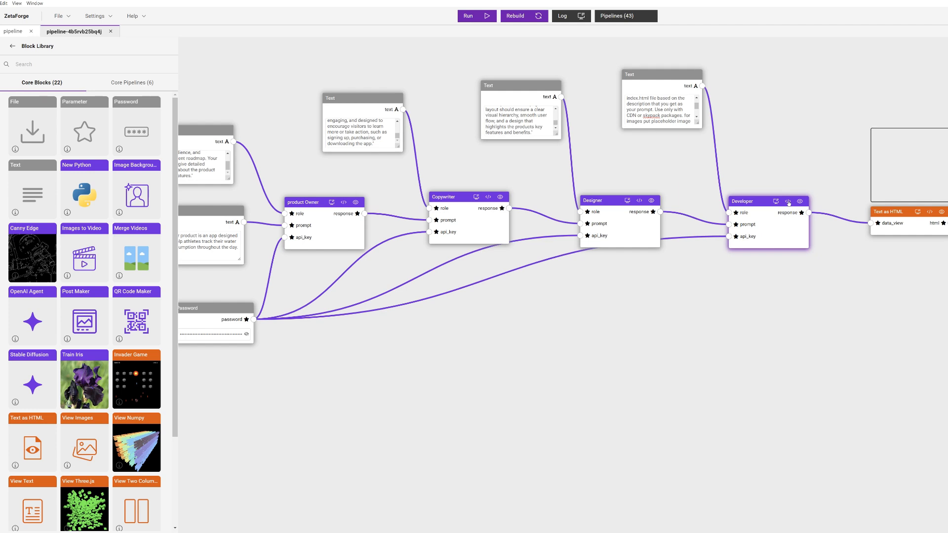
left_click(788, 202)
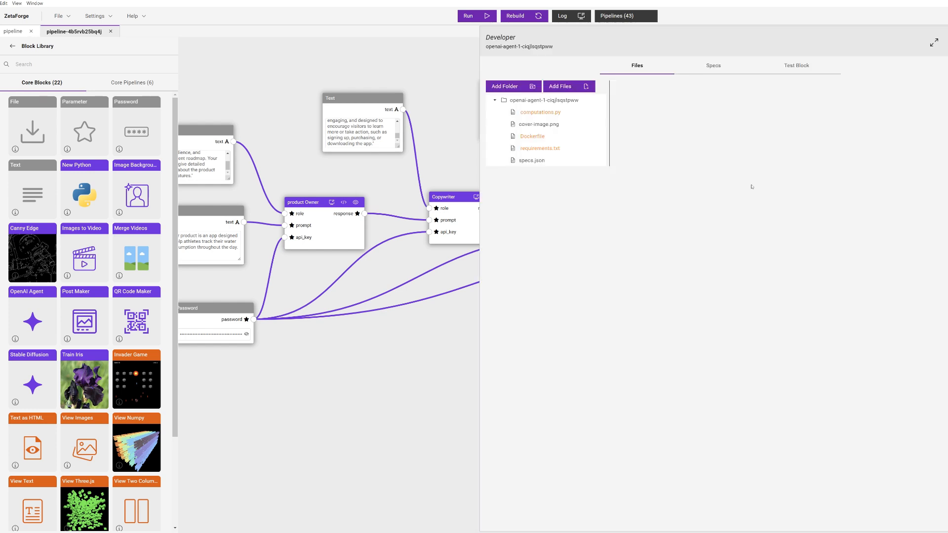
left_click(558, 114)
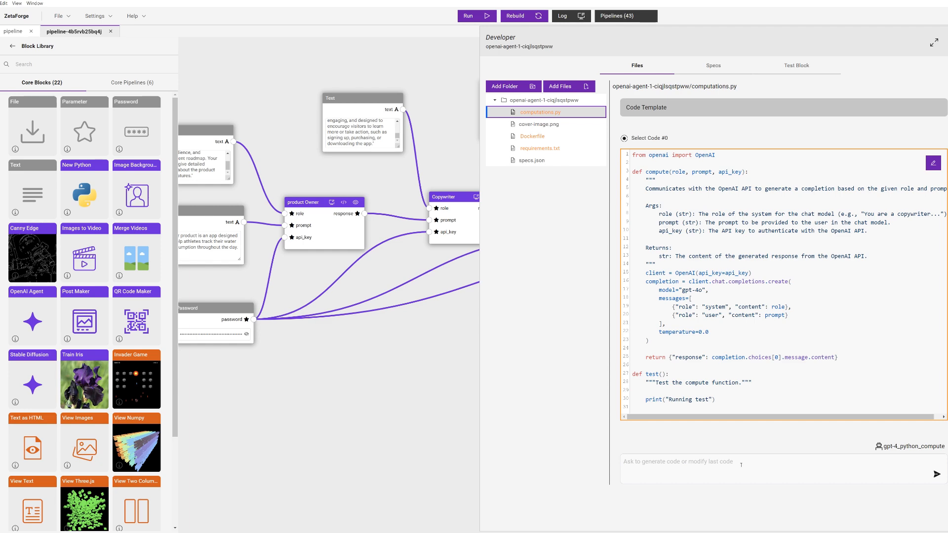
- Ask for code that removes extra strings from the response before the first opening and after the last closing HTML tag, leaving the HTML content intact
left_click(780, 465)
left_click(683, 475)
type("take the response and remove the extra strings outside of the HTML tags (before the first opening tag and after the last closing tag) and leave the HTML content intact")
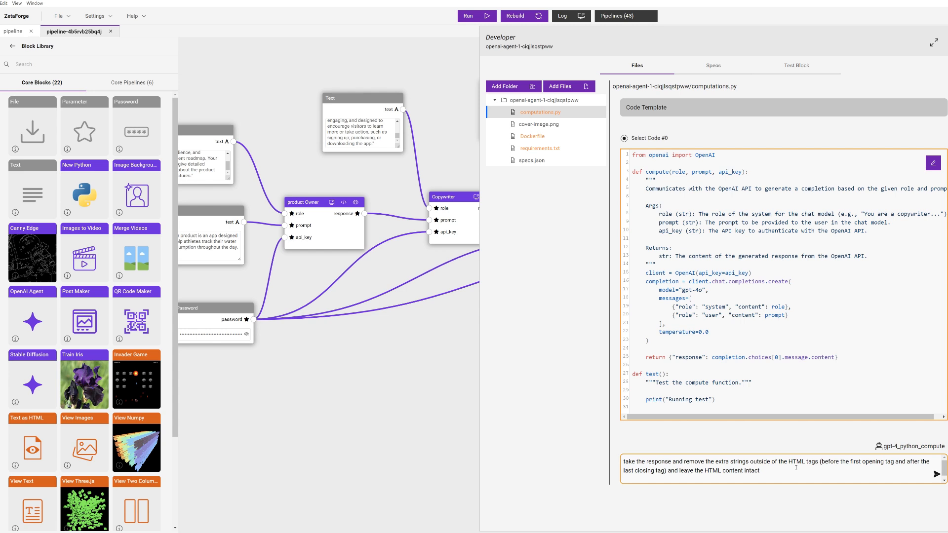
key("Return")
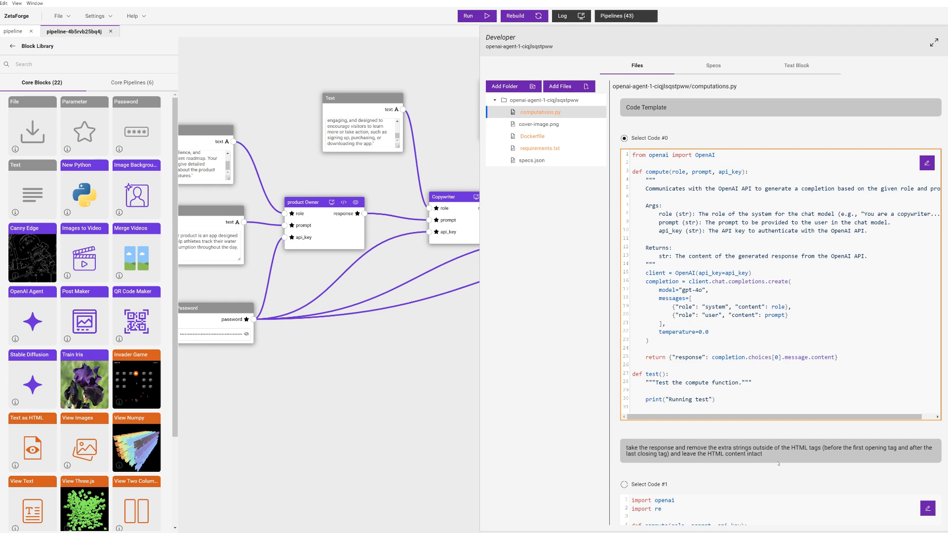
- Review the generated Code #1 for Developer, select it as the block's active computations code, and close the block's code view
scroll(777, 464, "down", 5)
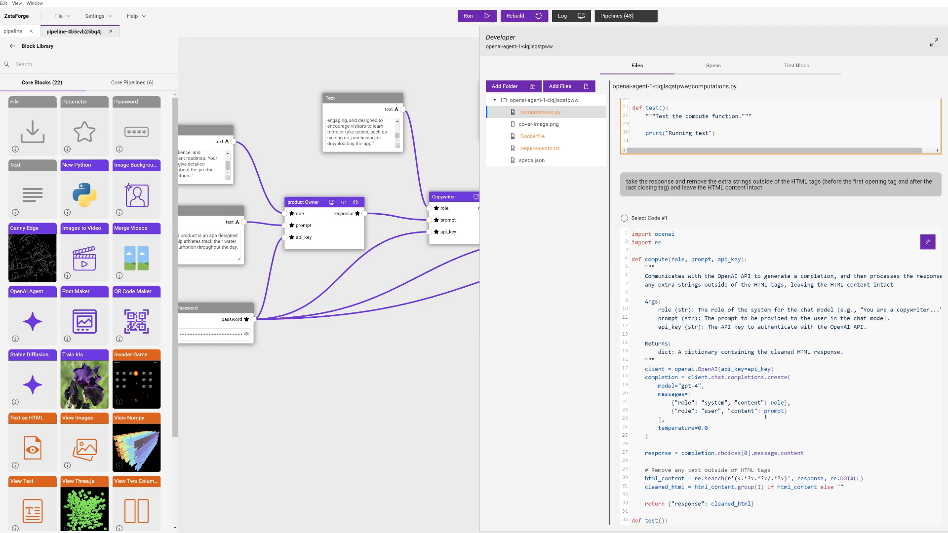
scroll(764, 414, "down", 2)
scroll(769, 433, "down", 2)
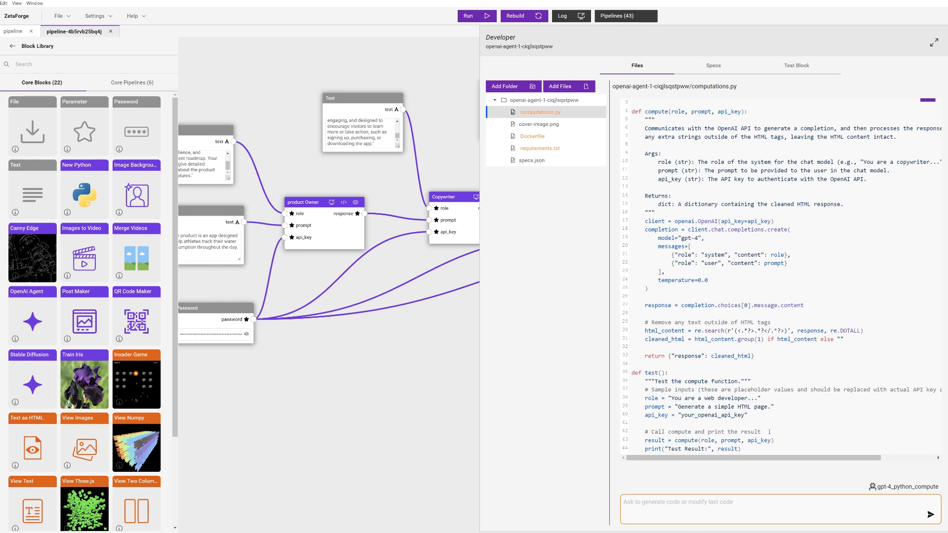
scroll(758, 403, "up", 3)
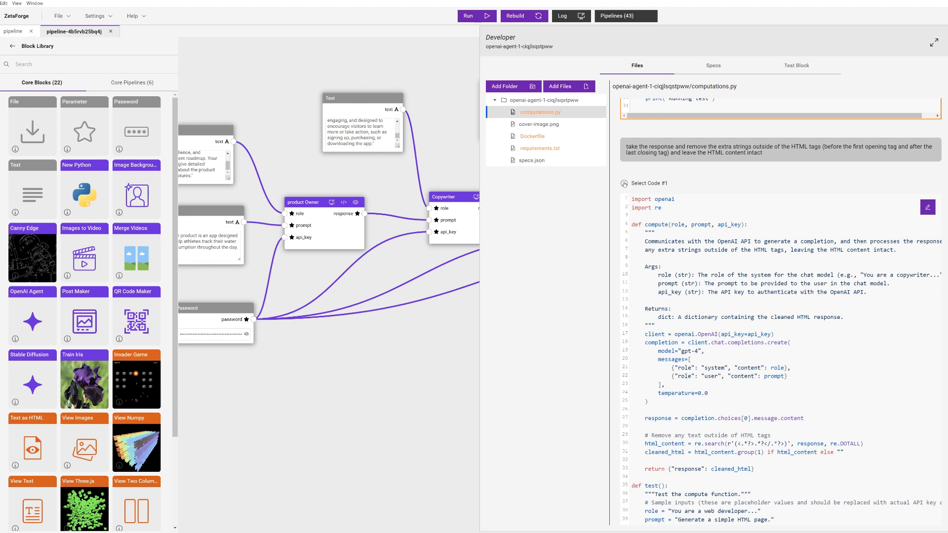
left_click(623, 183)
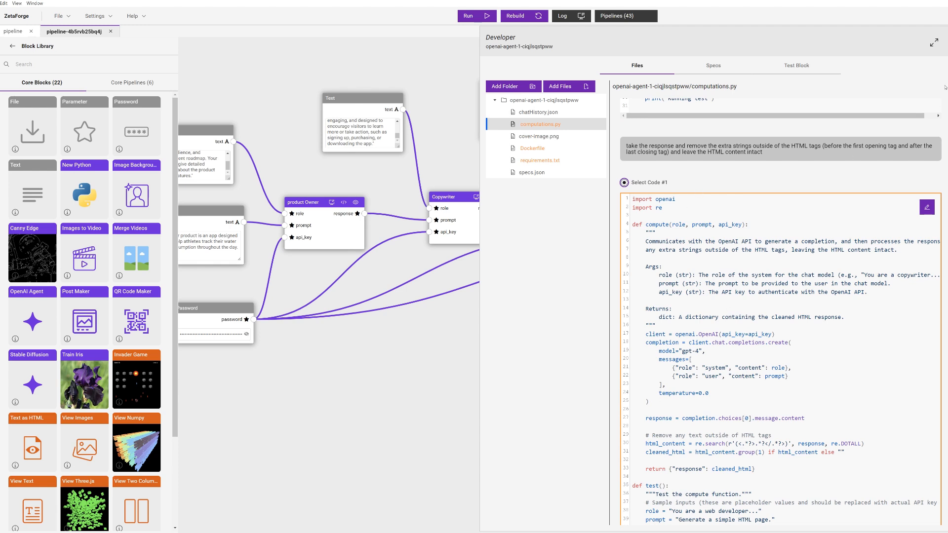
left_click(947, 44)
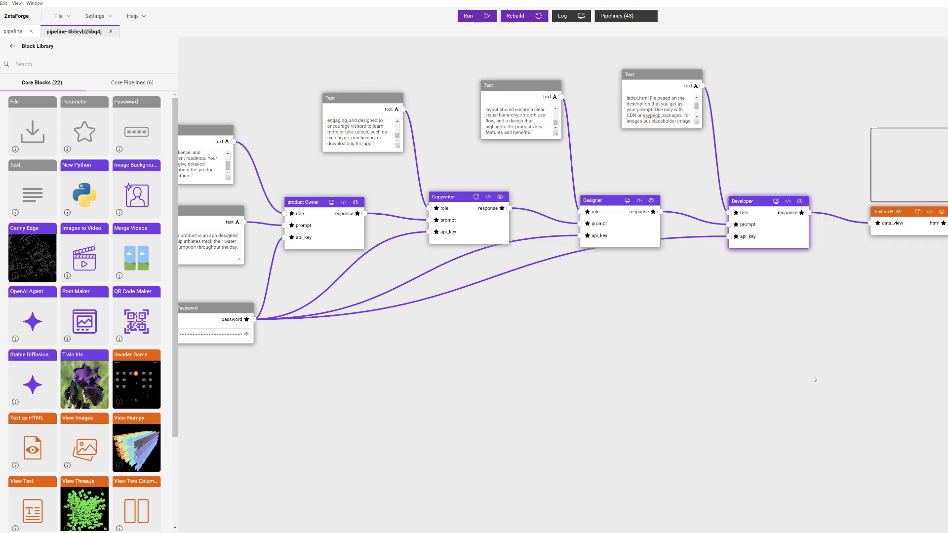
- Open the Text as HTML block's code and show its computations.py file
left_click_drag(870, 326, 693, 335)
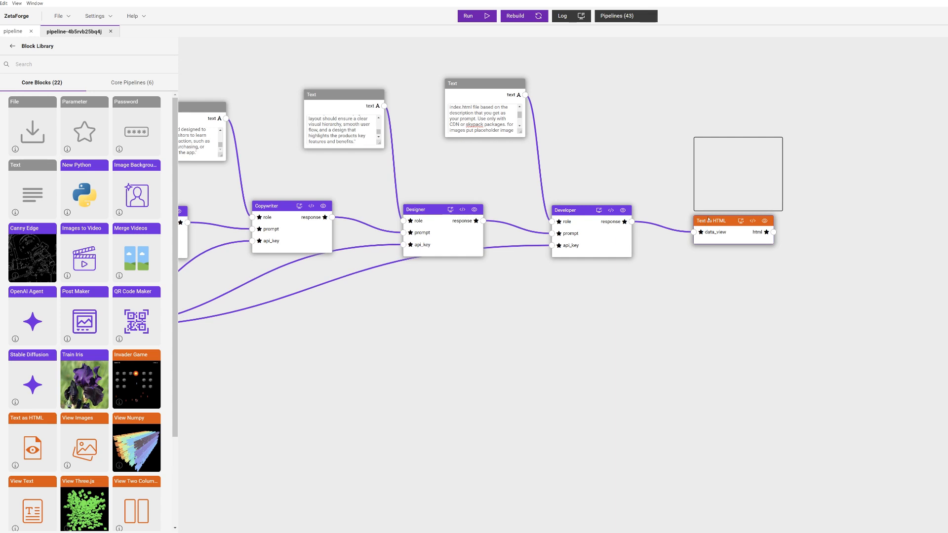
left_click(752, 221)
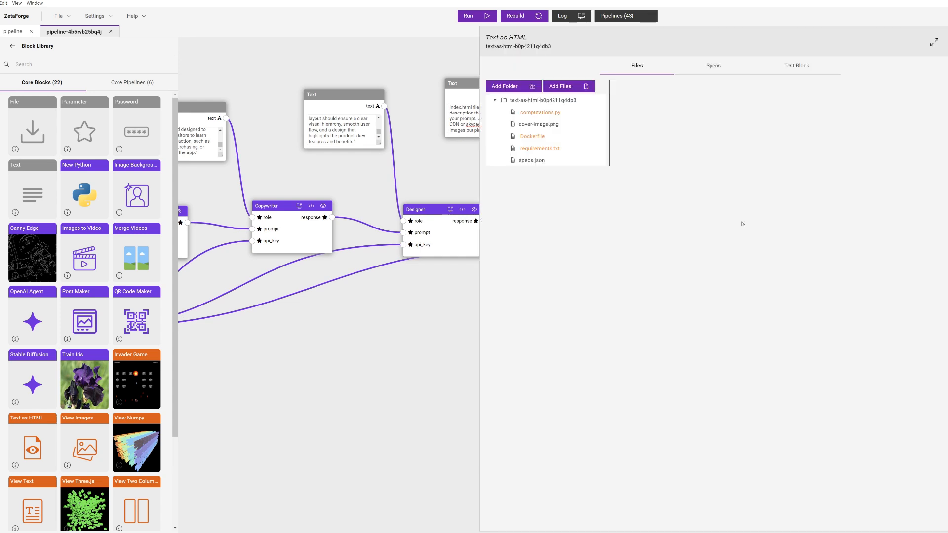
left_click(550, 100)
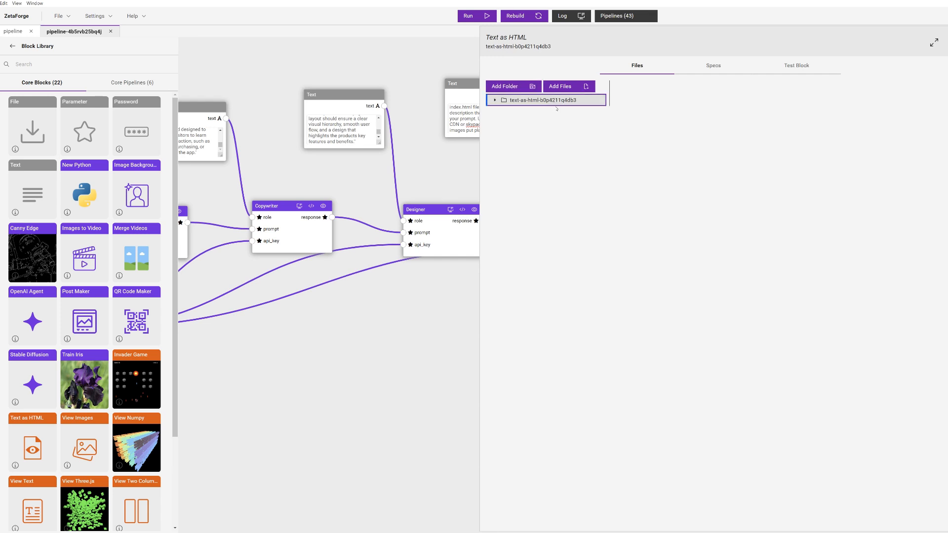
left_click(550, 101)
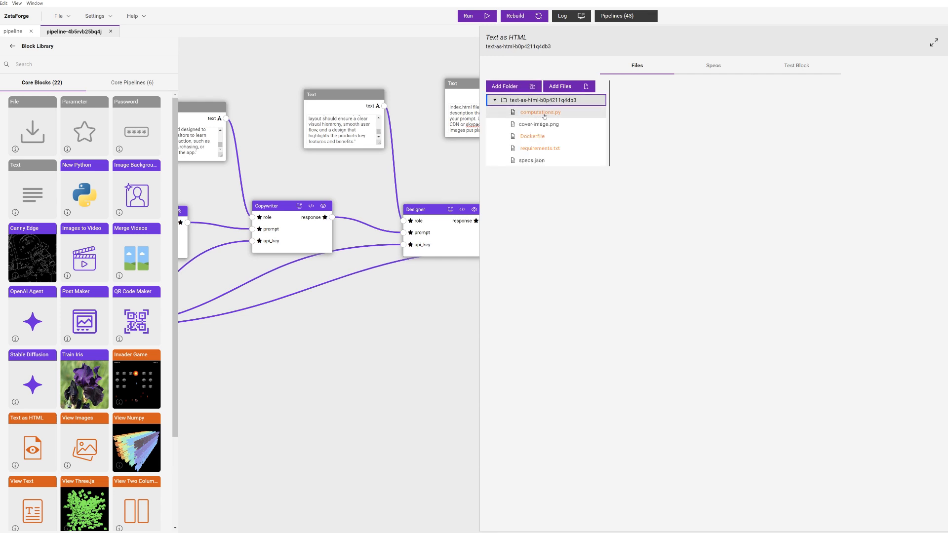
left_click(544, 113)
- Read through the Text as HTML computations code, including its html_template, formatTextAsHTML function, file writing and test cases
scroll(815, 323, "down", 15)
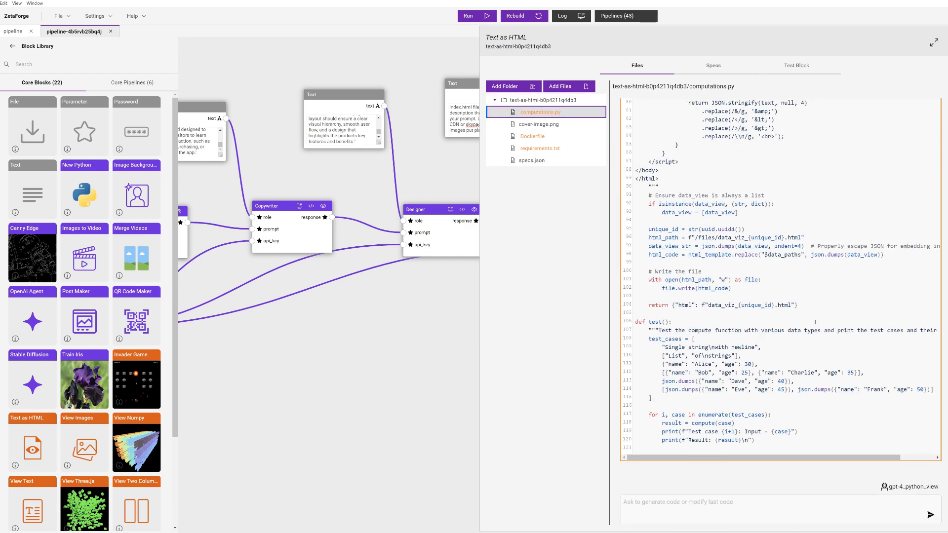
scroll(752, 301, "up", 8)
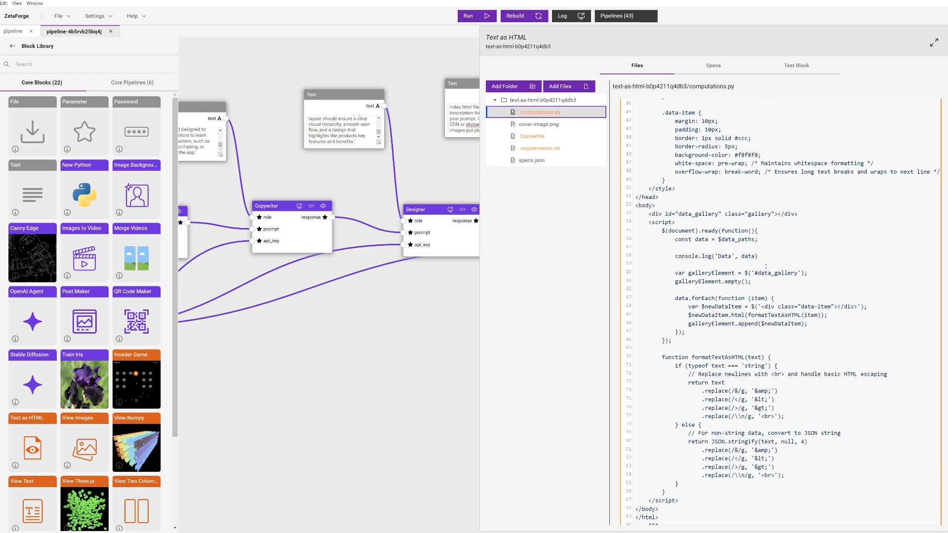
scroll(765, 266, "up", 9)
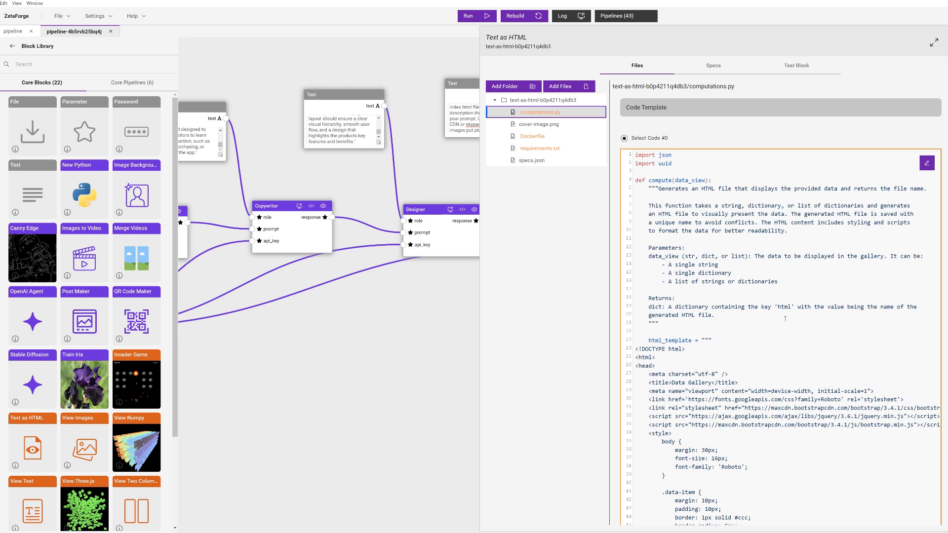
scroll(804, 315, "down", 5)
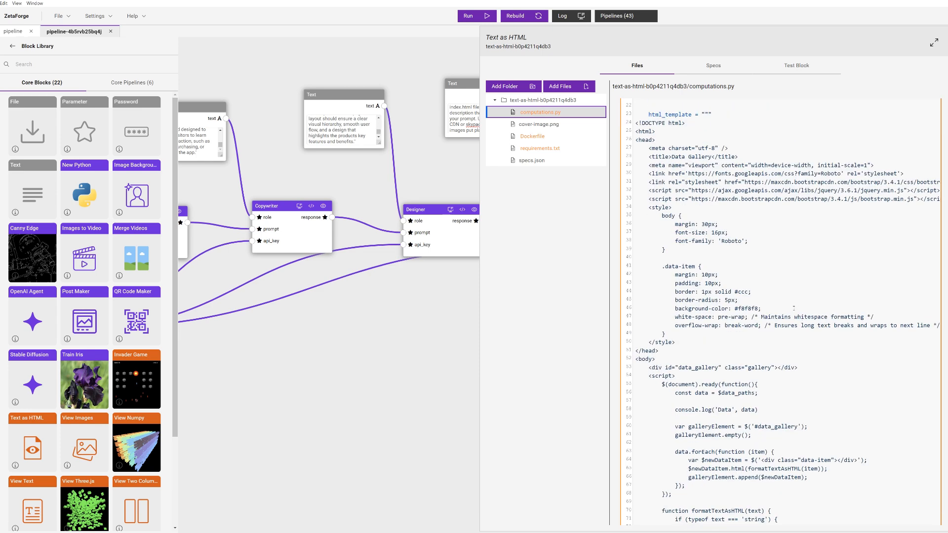
scroll(794, 308, "up", 5)
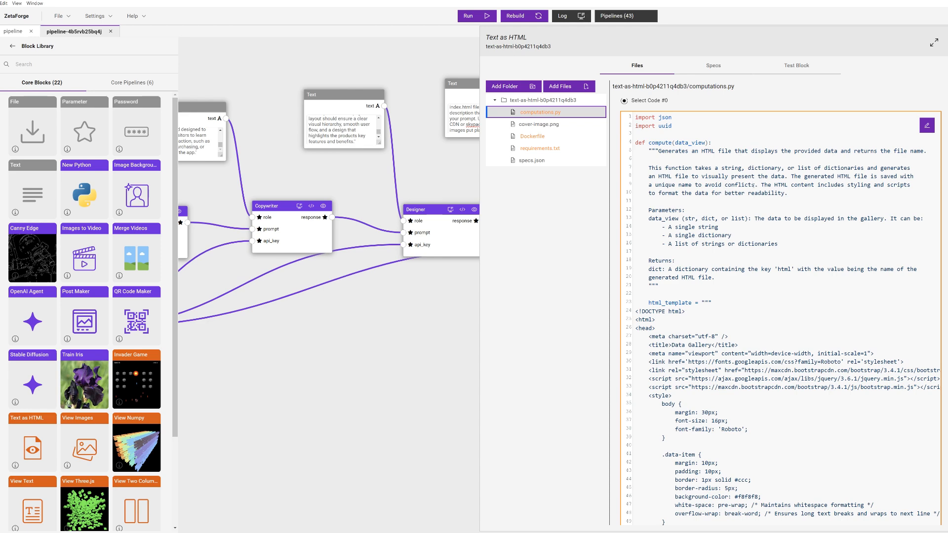
scroll(770, 328, "down", 3)
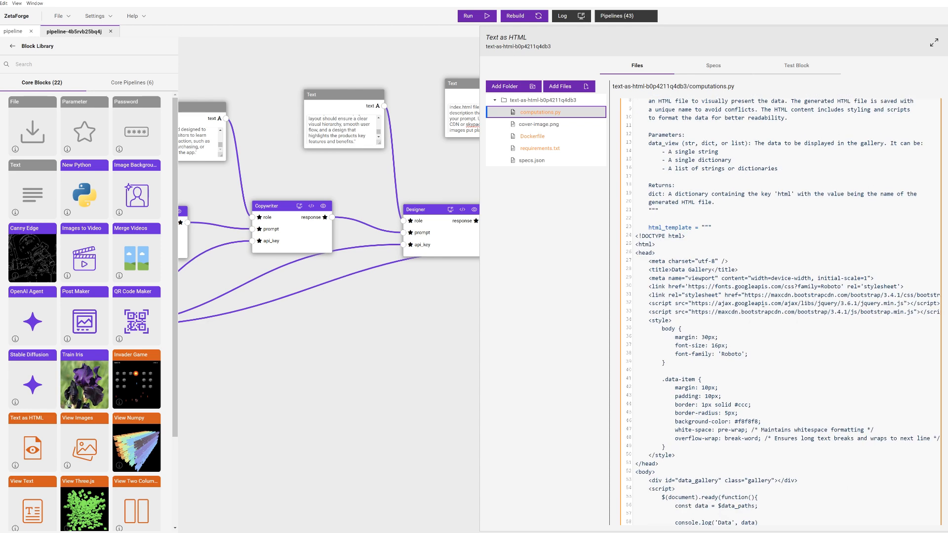
scroll(687, 367, "down", 3)
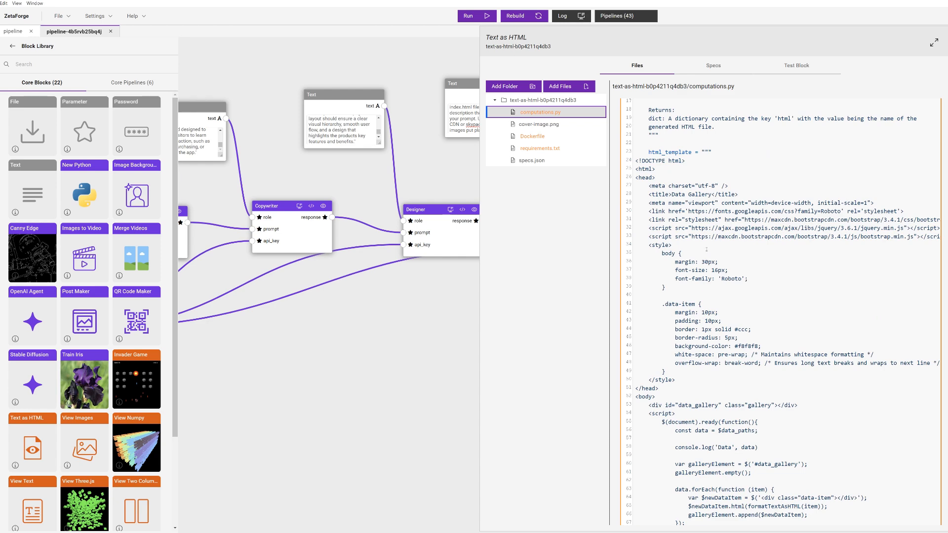
scroll(728, 395, "down", 6)
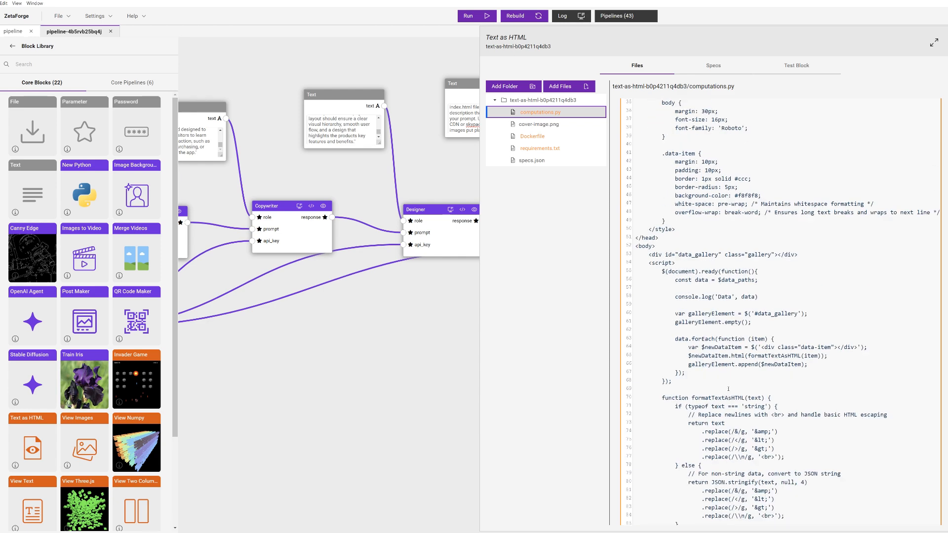
scroll(730, 340, "down", 5)
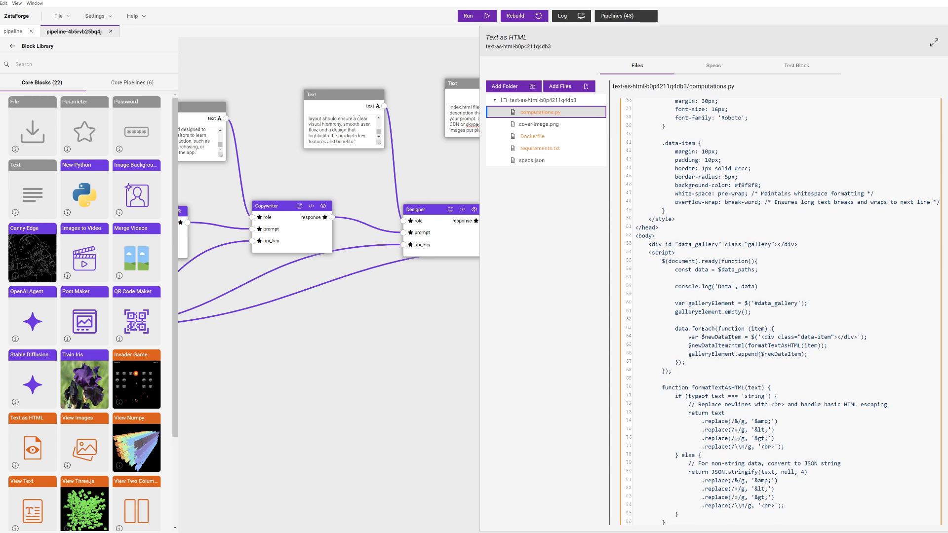
scroll(739, 272, "down", 6)
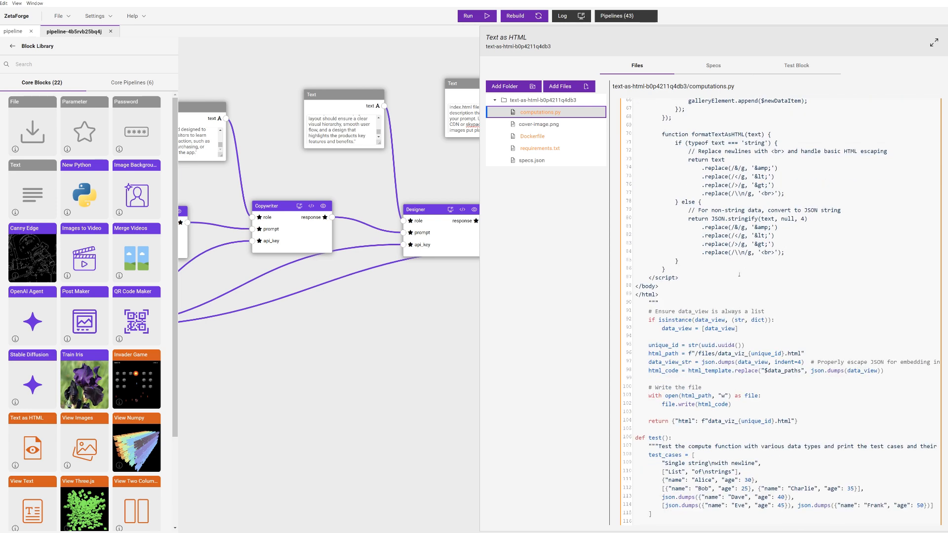
scroll(744, 311, "down", 5)
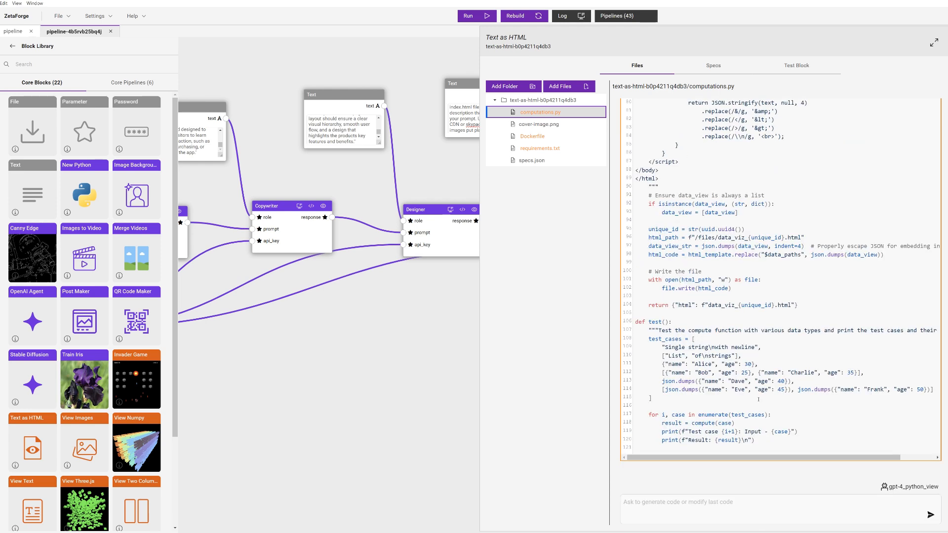
- Request modified code for Text as HTML with the prompt "Don't use any html templates, directly convert the input string to an html file"
left_click(759, 508)
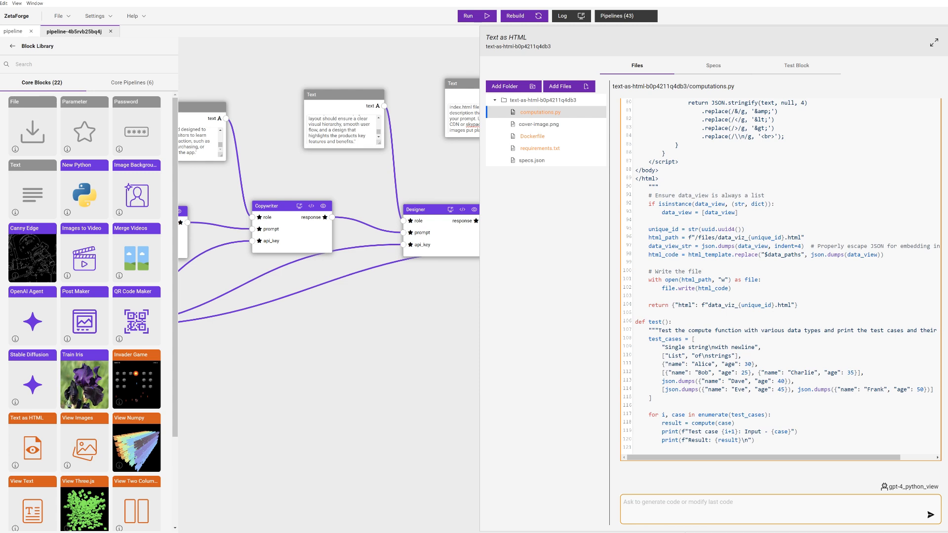
type("Don'u")
key("BackSpace")
type("'t use any html templates, directly convert")
type("the")
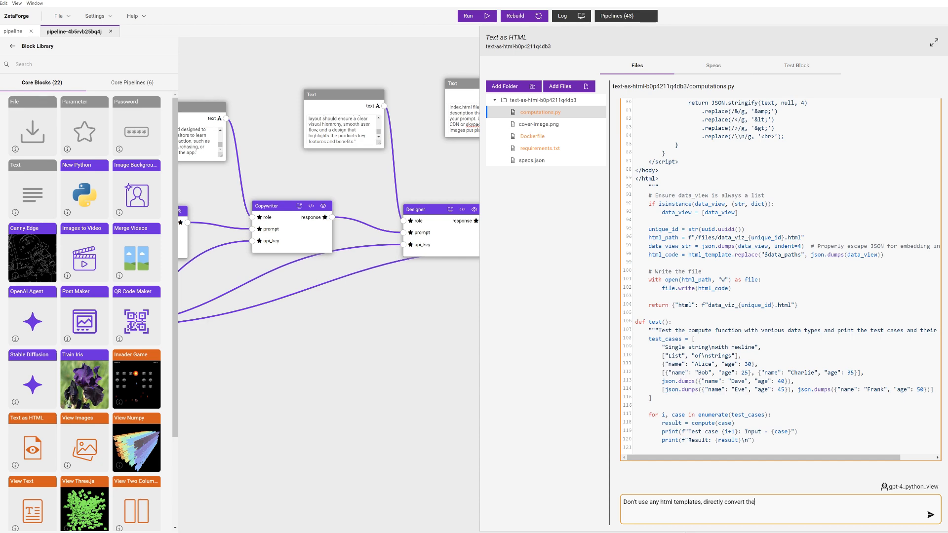
type(" input string to an html file")
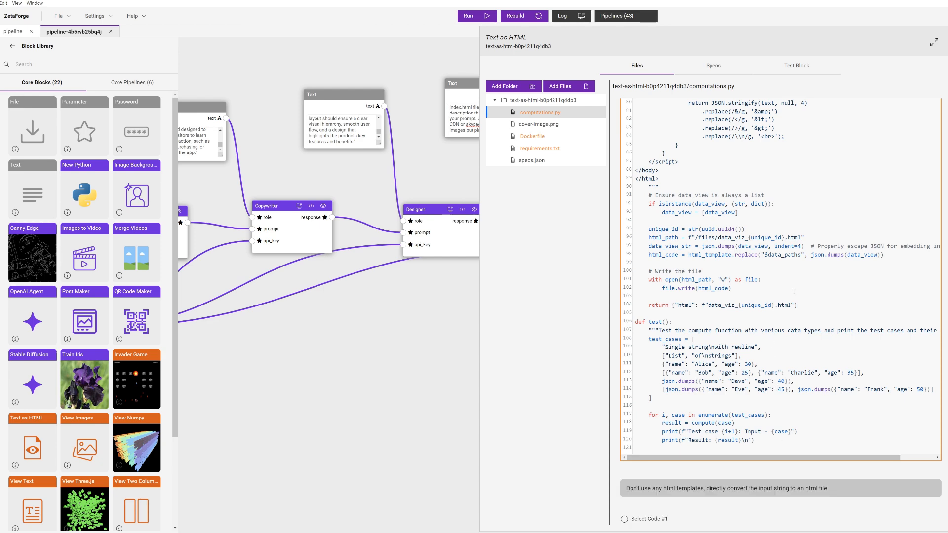
- Select the generated Code #1 as the active computations code of the Text as HTML block
scroll(784, 355, "down", 4)
scroll(724, 326, "down", 3)
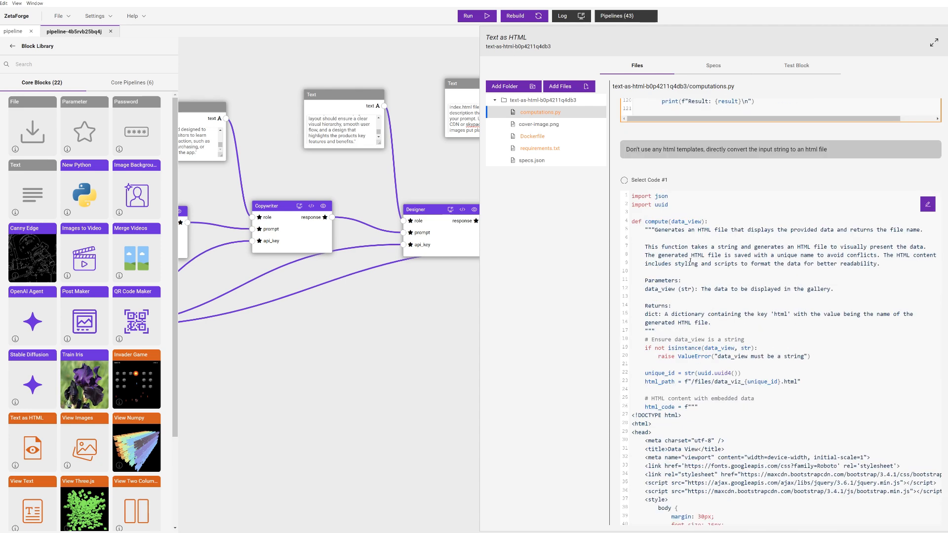
left_click(624, 181)
- Examine the generated Code #1 of Text as HTML for the cause of the compilation failure, checking its embedded HTML and file writing
scroll(744, 299, "down", 3)
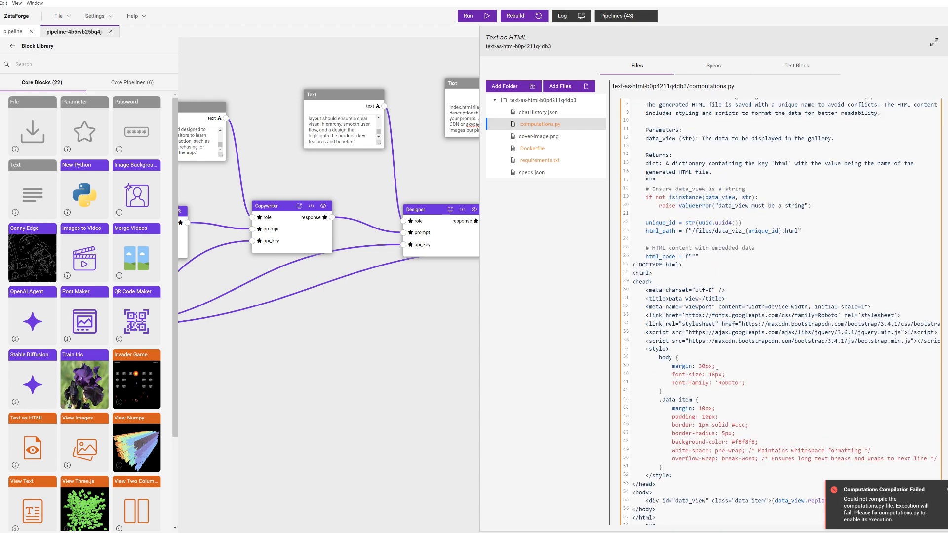
scroll(728, 328, "up", 3)
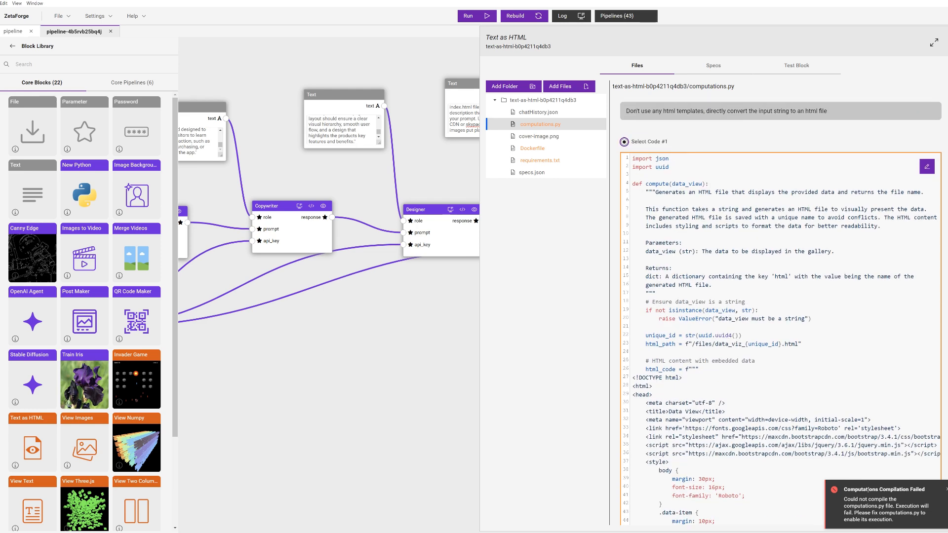
scroll(774, 252, "up", 2)
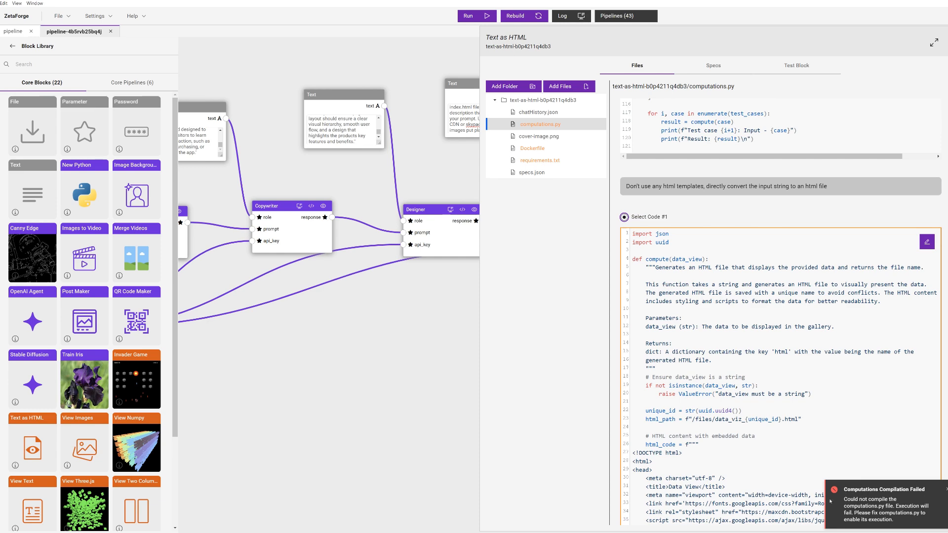
scroll(710, 352, "down", 2)
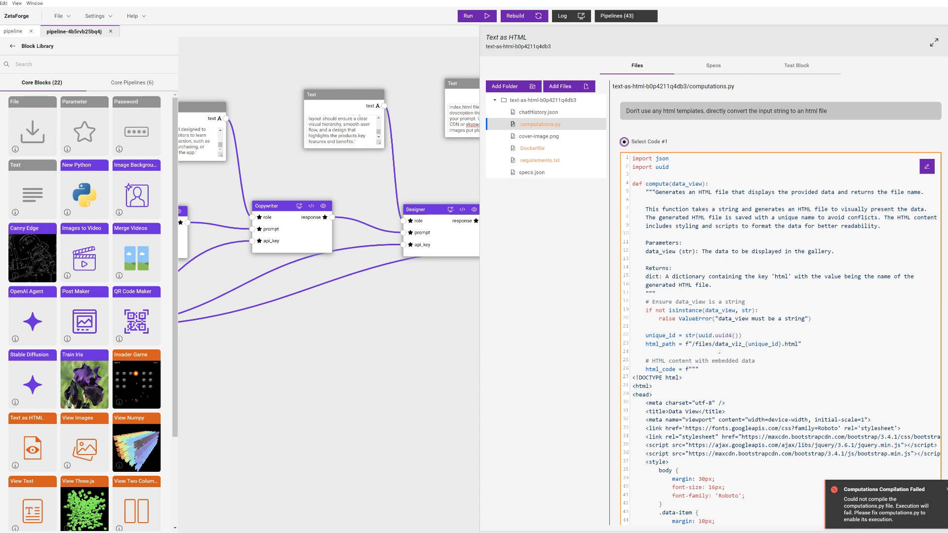
scroll(731, 376, "down", 4)
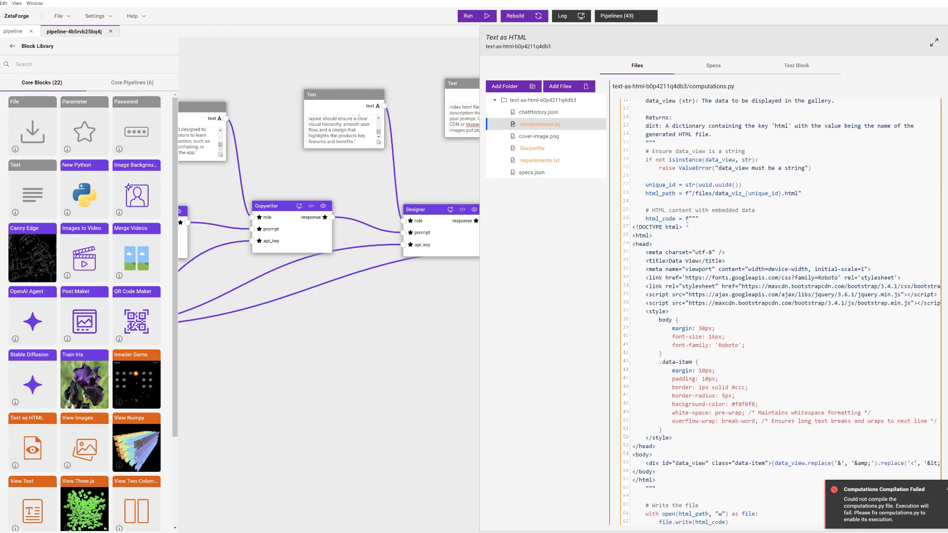
scroll(696, 245, "down", 5)
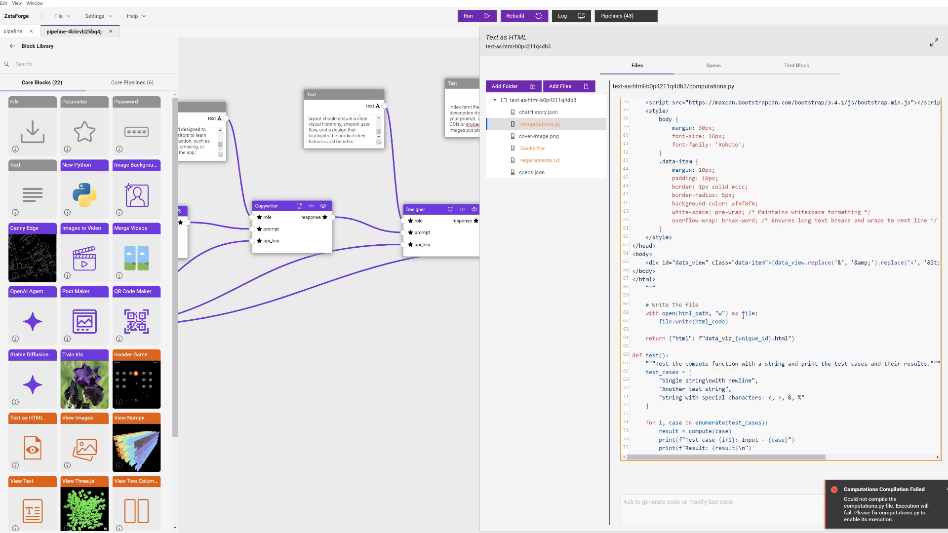
scroll(743, 315, "up", 3)
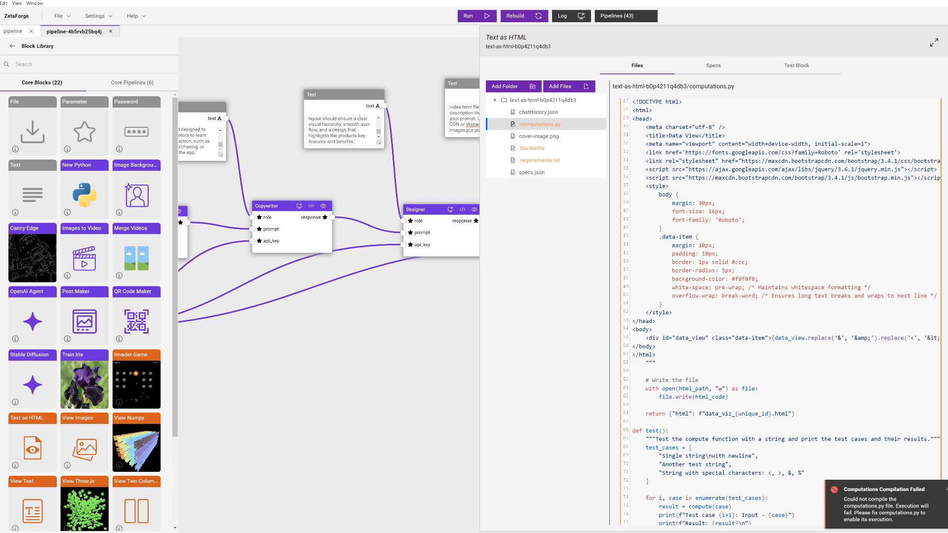
scroll(779, 311, "up", 4)
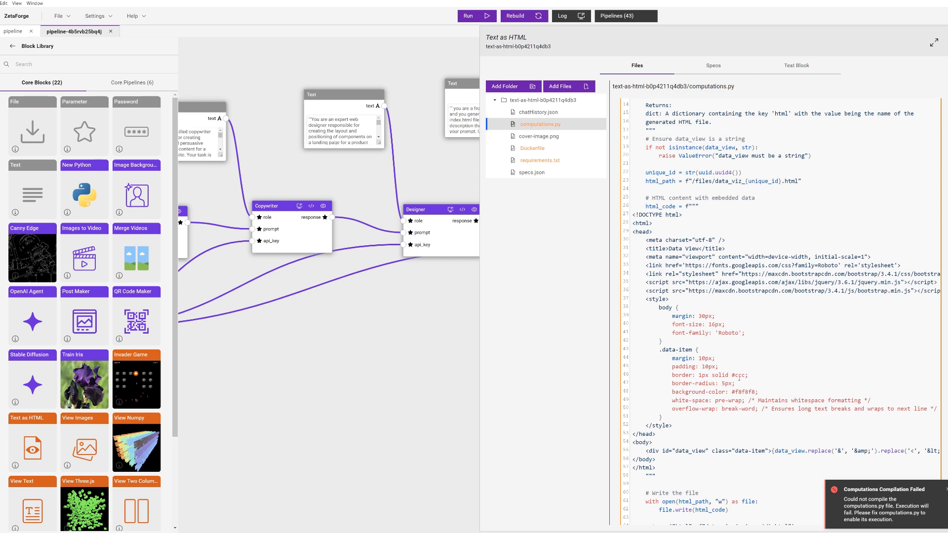
scroll(757, 380, "down", 3)
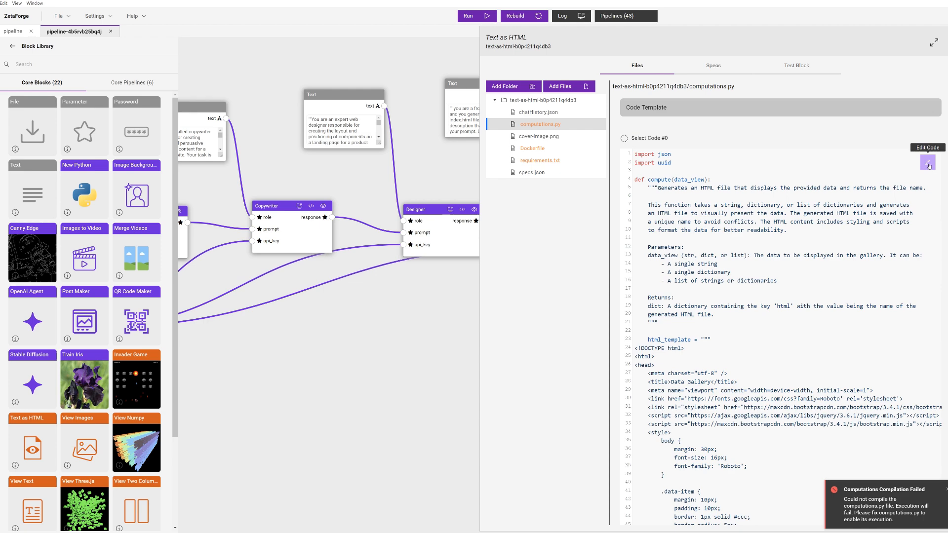
- Open Code #0 of the Text as HTML block for manual editing and go through it to its file-writing lines
left_click(929, 163)
scroll(825, 240, "down", 5)
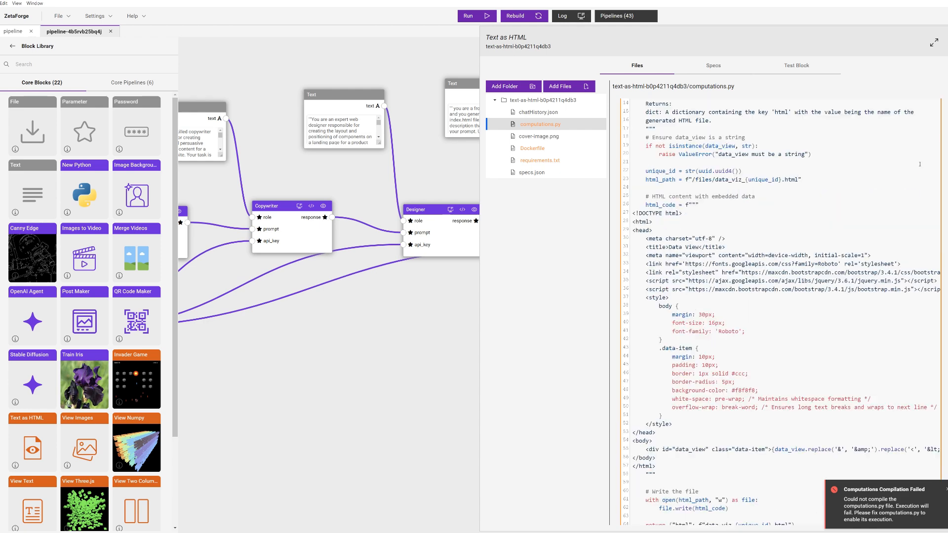
scroll(808, 281, "down", 10)
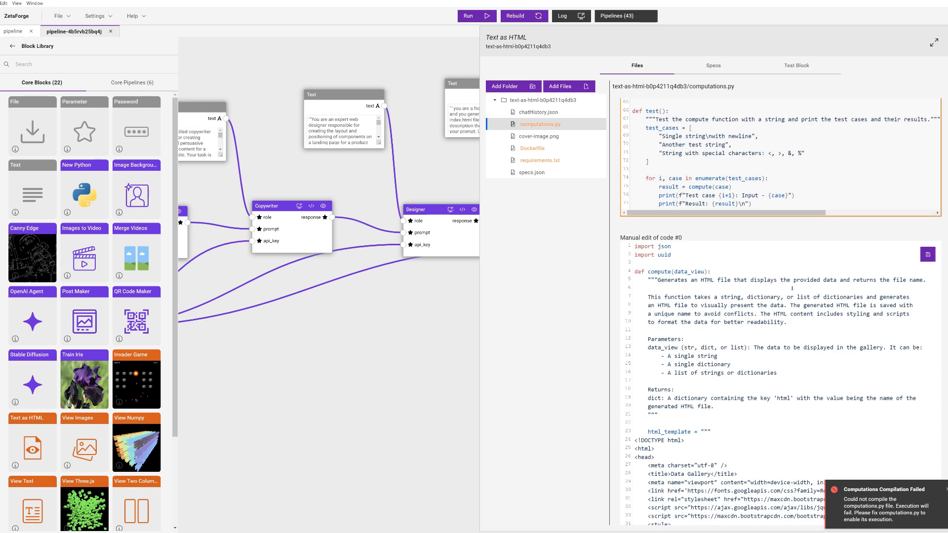
scroll(699, 141, "up", 1)
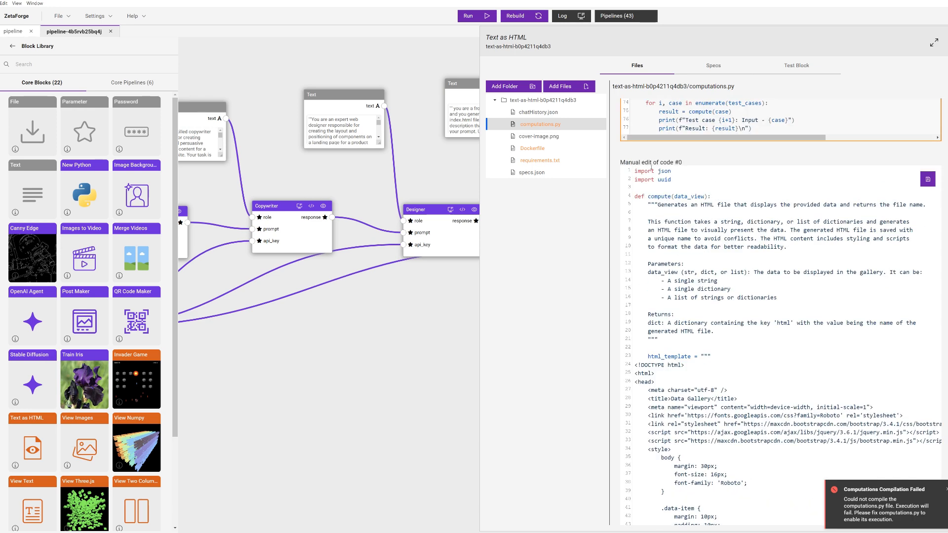
scroll(756, 267, "down", 4)
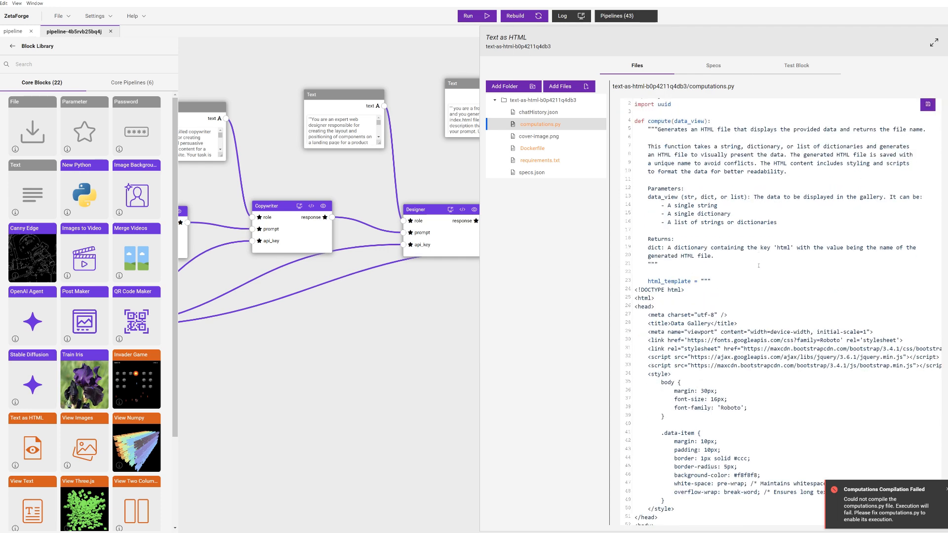
scroll(758, 259, "up", 2)
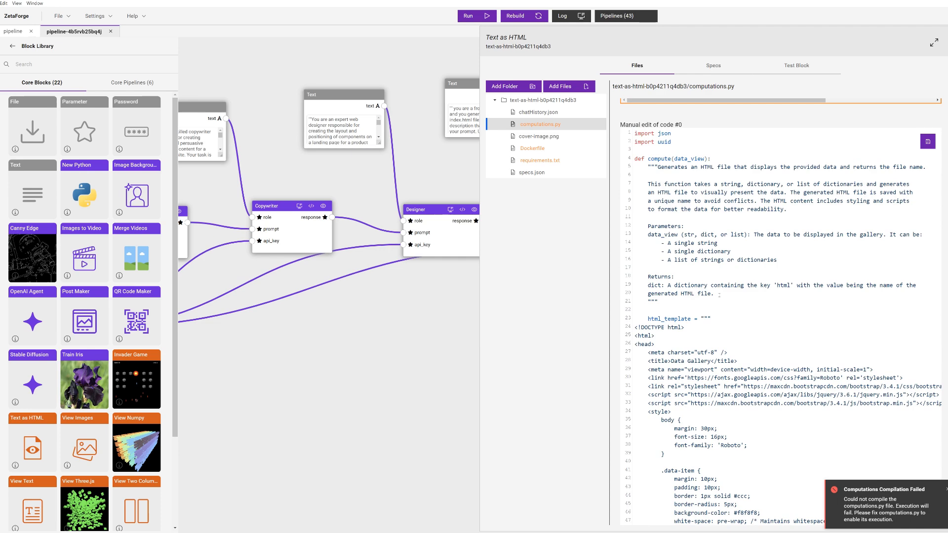
scroll(719, 295, "down", 4)
scroll(703, 296, "down", 8)
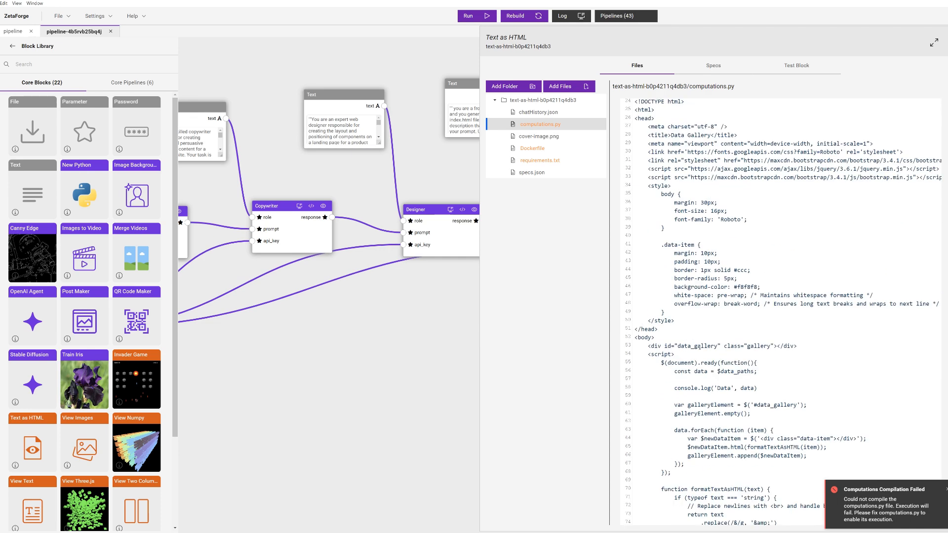
scroll(699, 347, "down", 20)
scroll(695, 341, "down", 3)
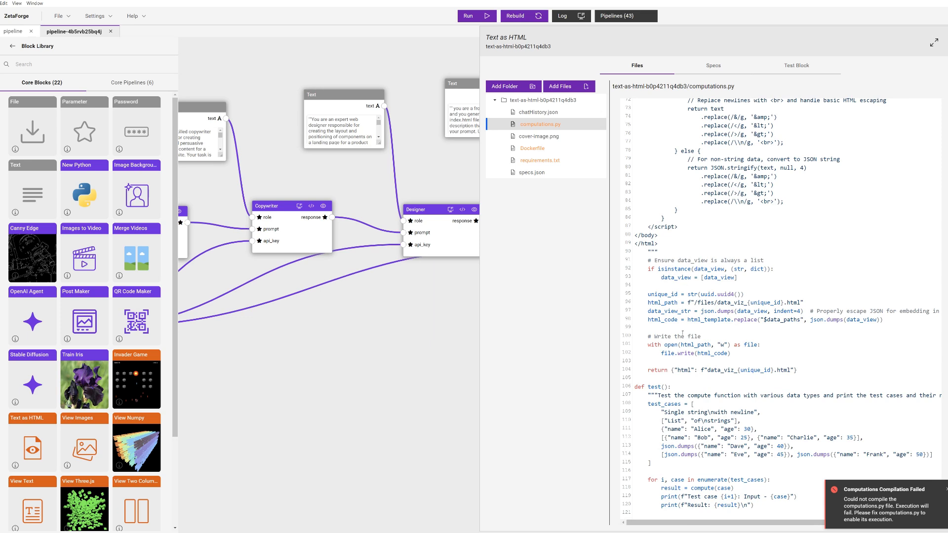
- Replace html_code with data_view in the file.write call, so the input string is written directly to the file
left_click_drag(648, 345, 728, 351)
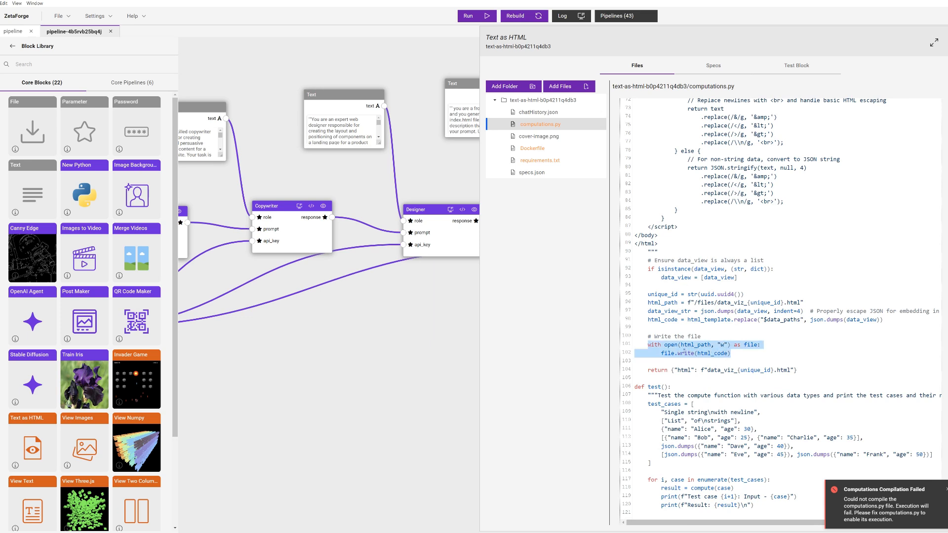
left_click(709, 355)
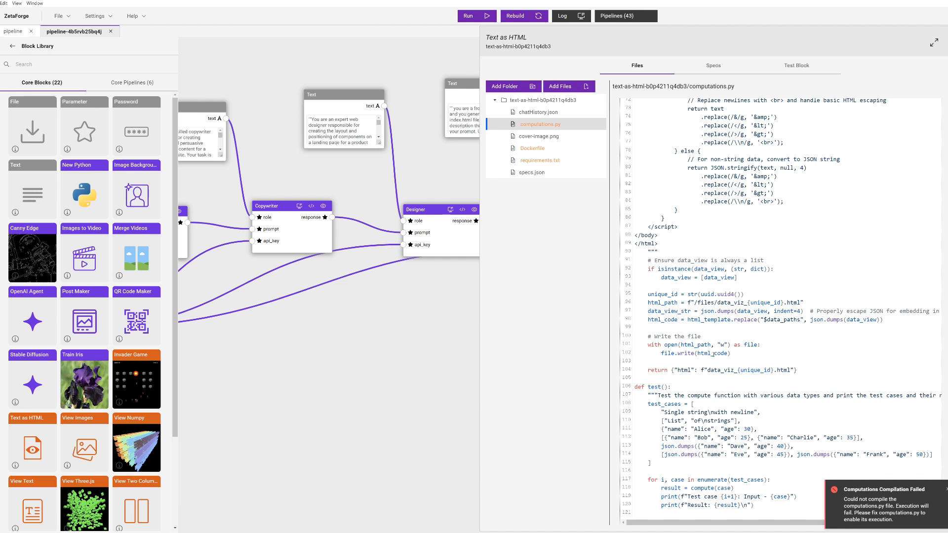
double_click(713, 353)
type("data")
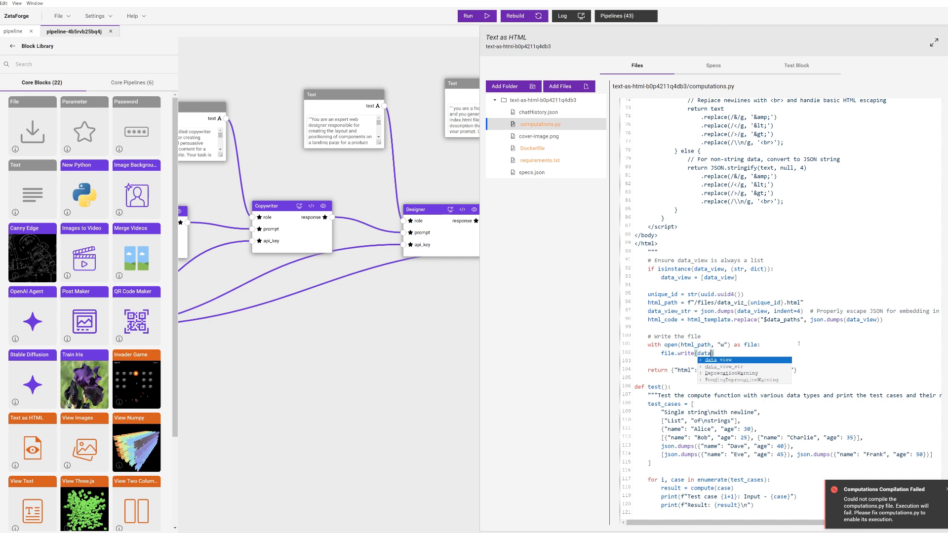
key("Return")
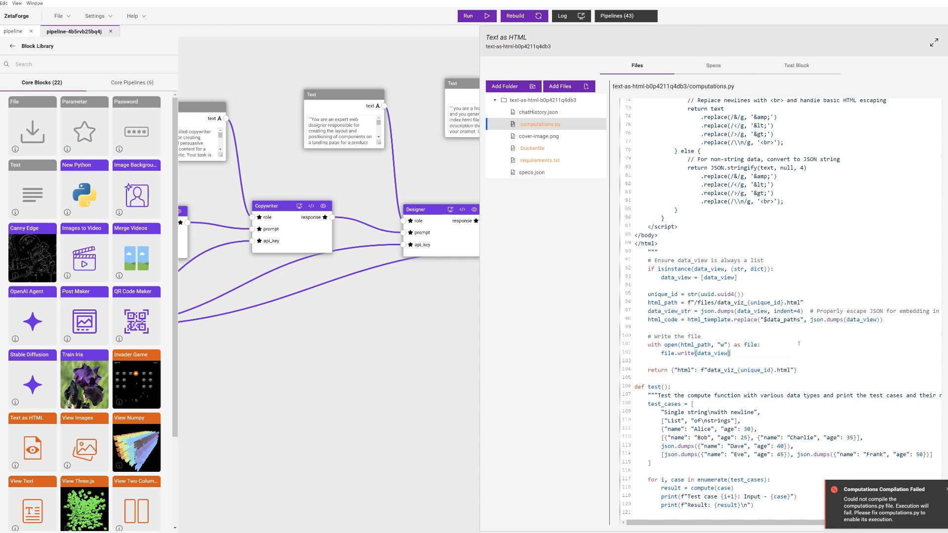
- Review the edited code around its html_path and file-writing lines, and save the manual edit of Code #0
scroll(758, 315, "up", 19)
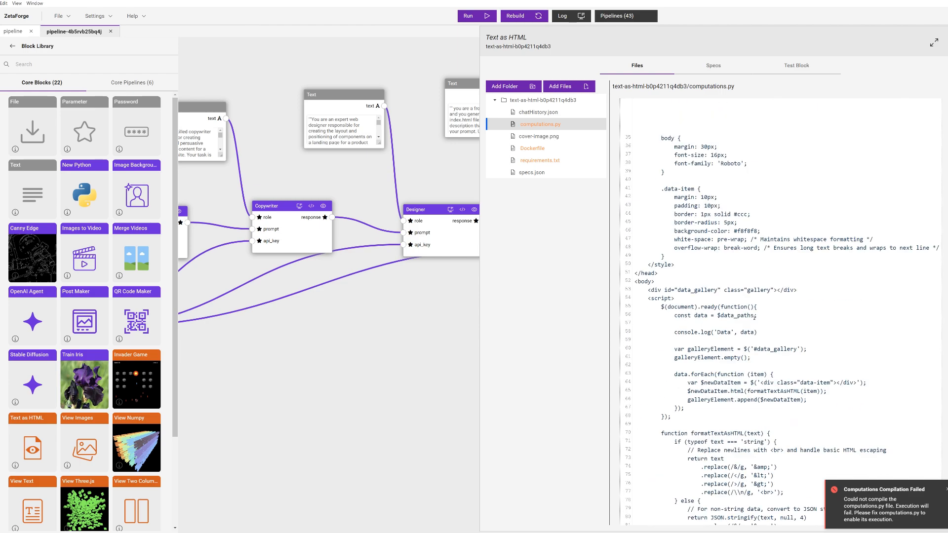
scroll(706, 281, "down", 4)
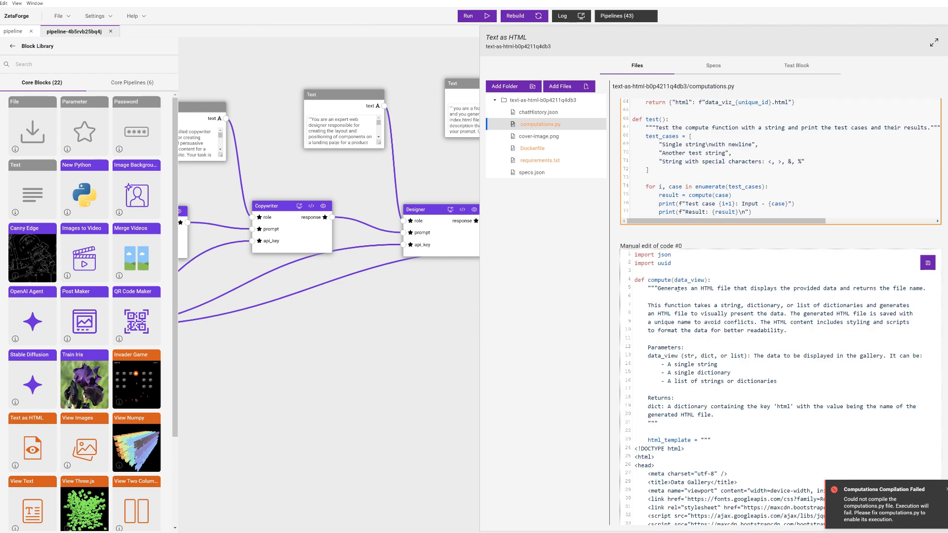
scroll(714, 344, "down", 15)
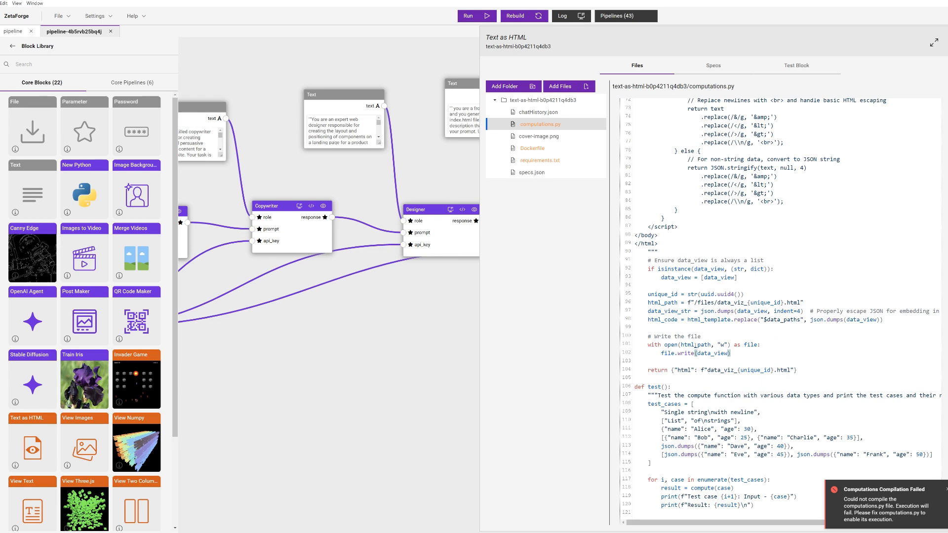
left_click(695, 345)
double_click(695, 344)
scroll(717, 353, "up", 17)
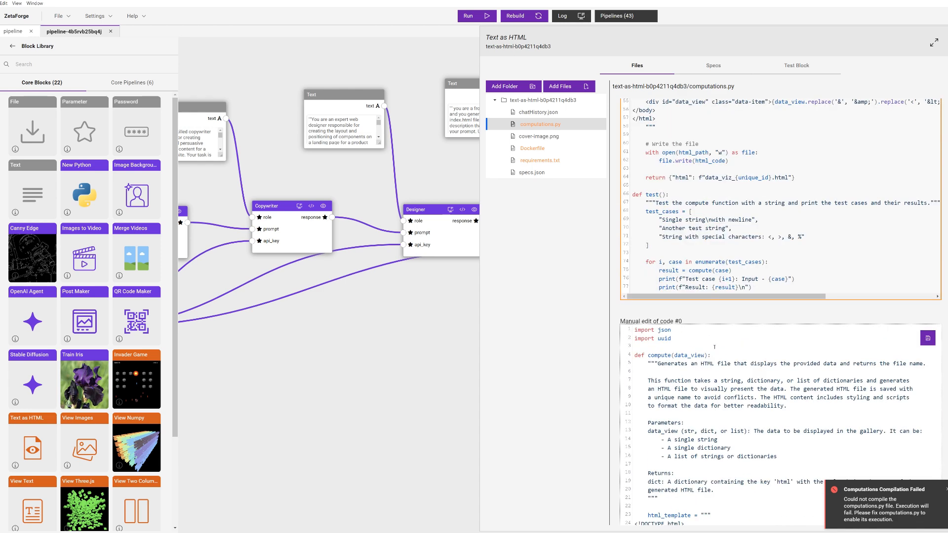
scroll(714, 347, "down", 3)
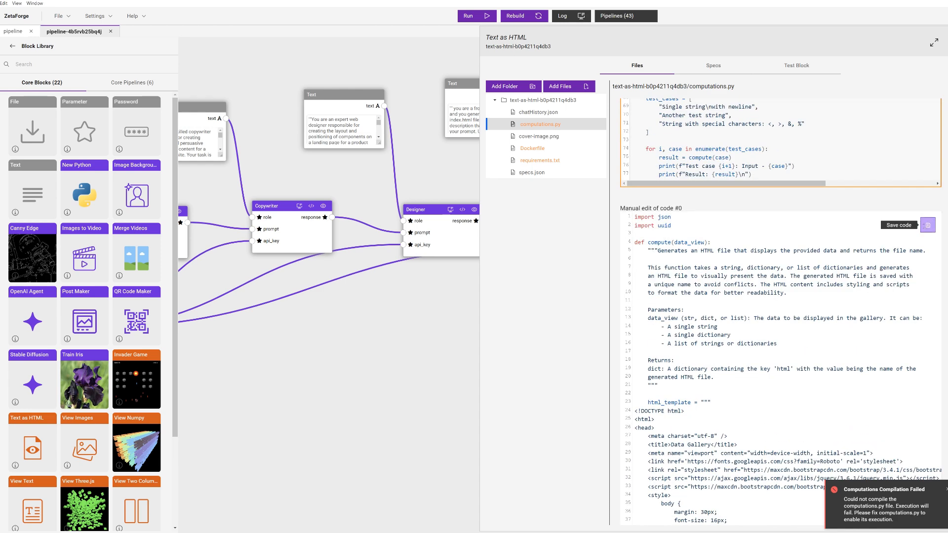
scroll(764, 265, "down", 15)
scroll(763, 265, "down", 6)
scroll(763, 265, "up", 16)
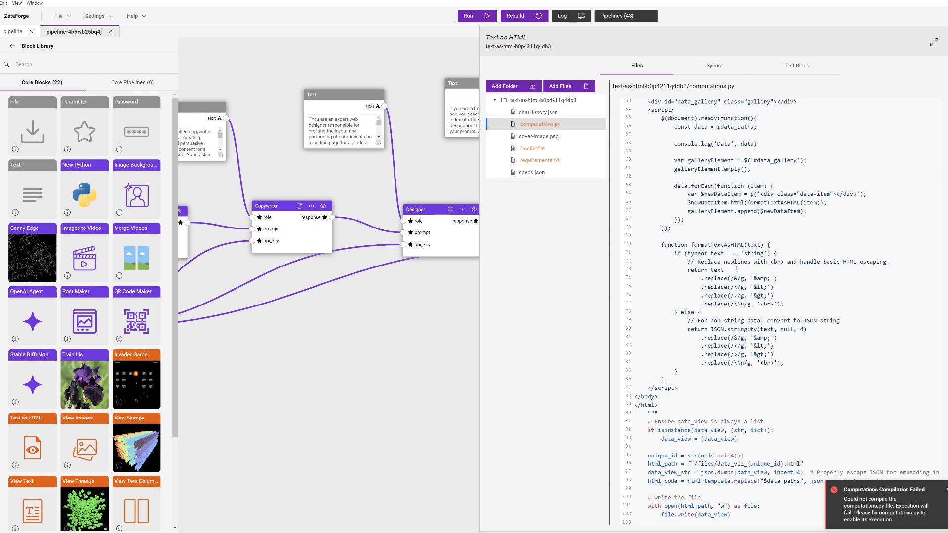
scroll(688, 253, "up", 5)
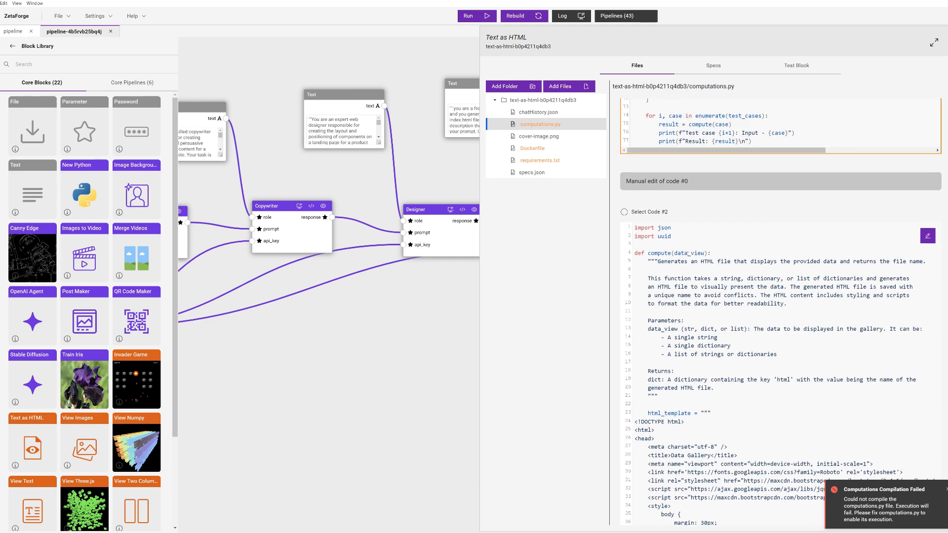
- Make Code #2 the active computations code of Text as HTML, dismiss the compilation error notification and close the block's code editor
left_click(624, 212)
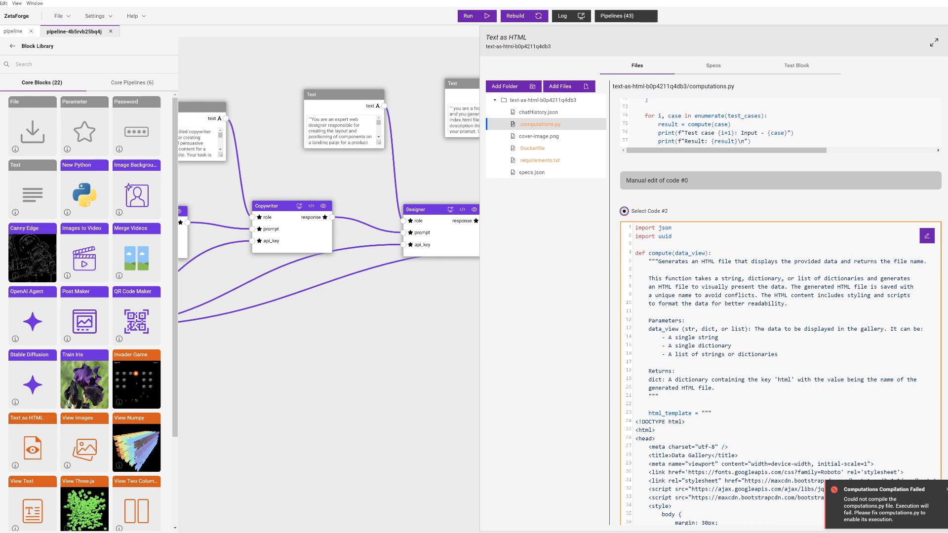
left_click(946, 489)
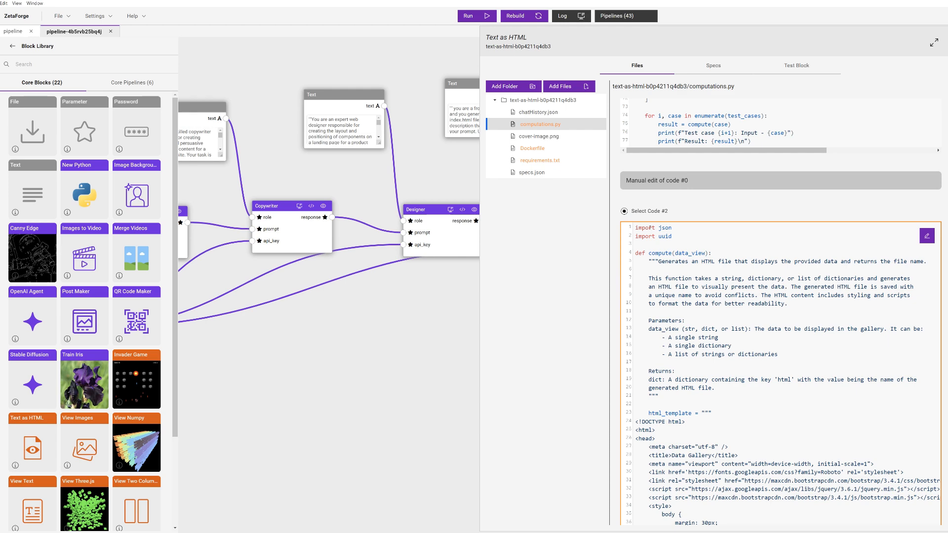
scroll(850, 315, "down", 15)
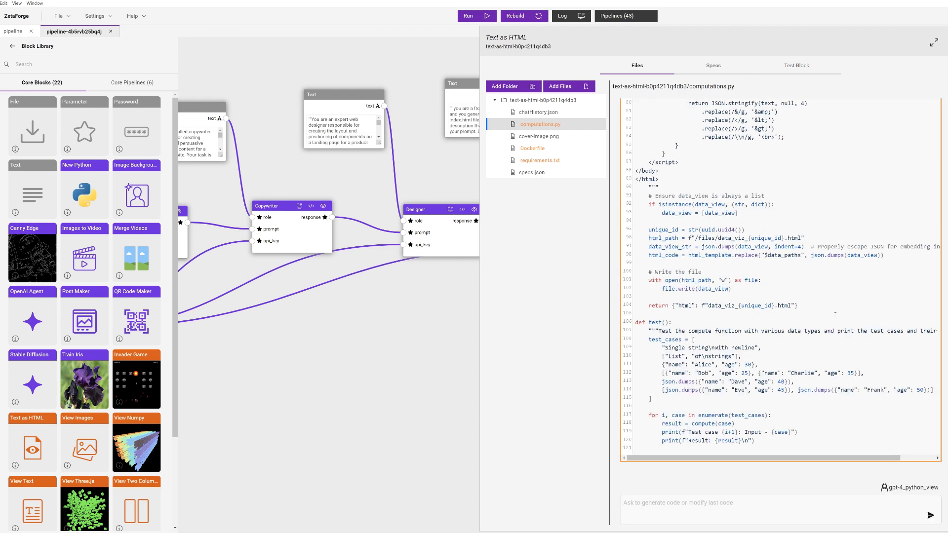
scroll(835, 314, "up", 15)
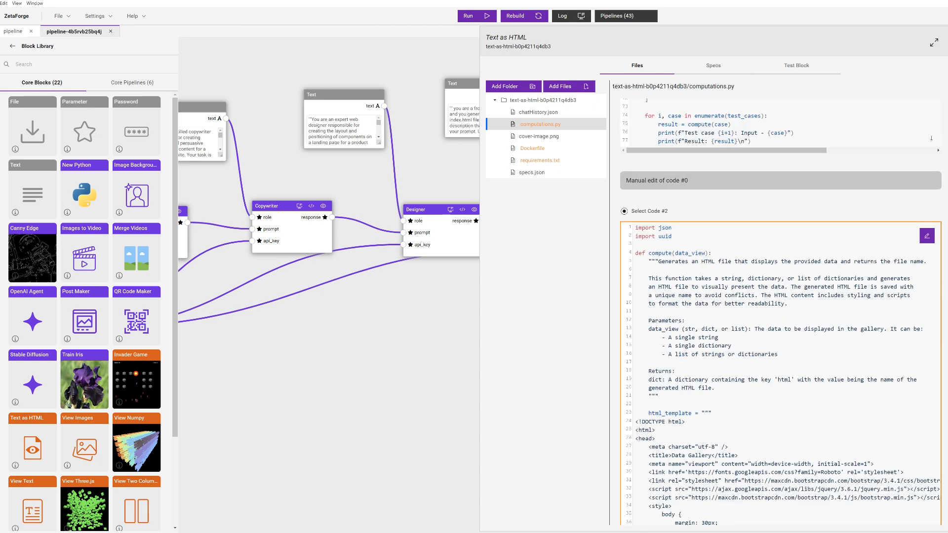
left_click(947, 42)
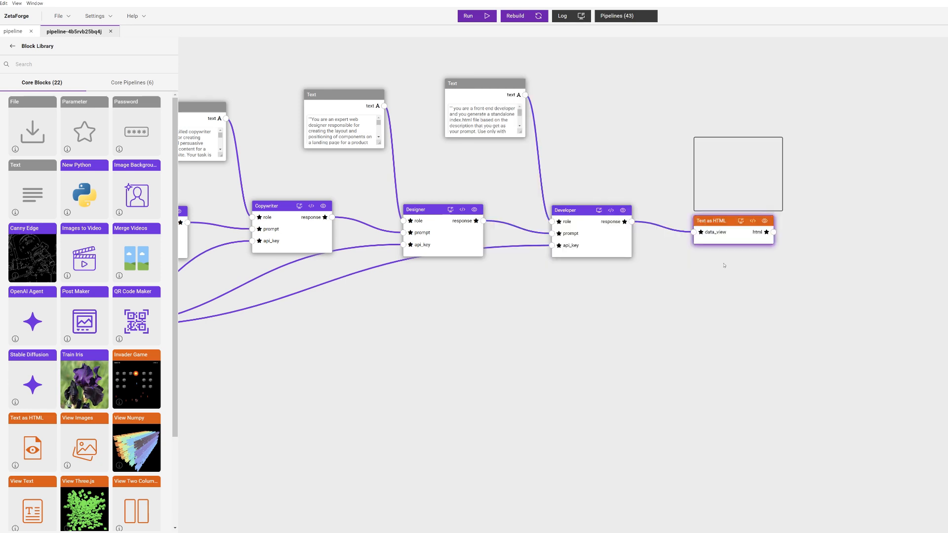
- Run the pipeline-4b5rvb25bq4j pipeline with its agent chain ending in Text as HTML
left_click_drag(679, 314, 784, 301)
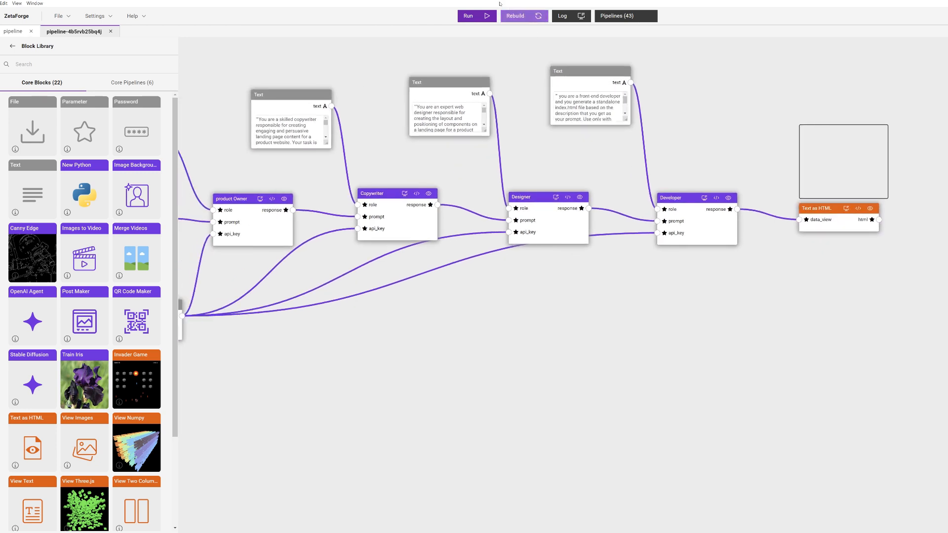
left_click(469, 16)
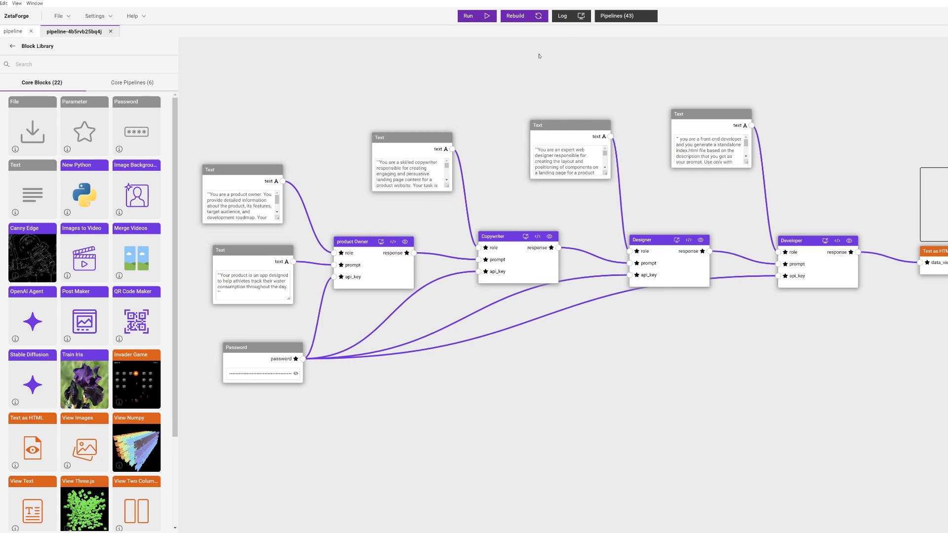
left_click(473, 17)
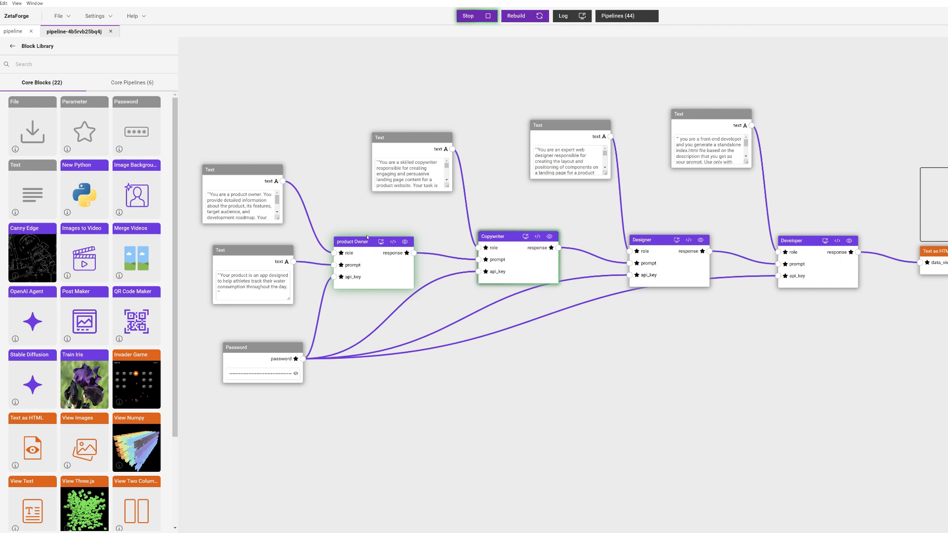
- Switch to the other open pipeline, named "pipeline", and inspect its agent chain up to the Text as HTML block
left_click(13, 31)
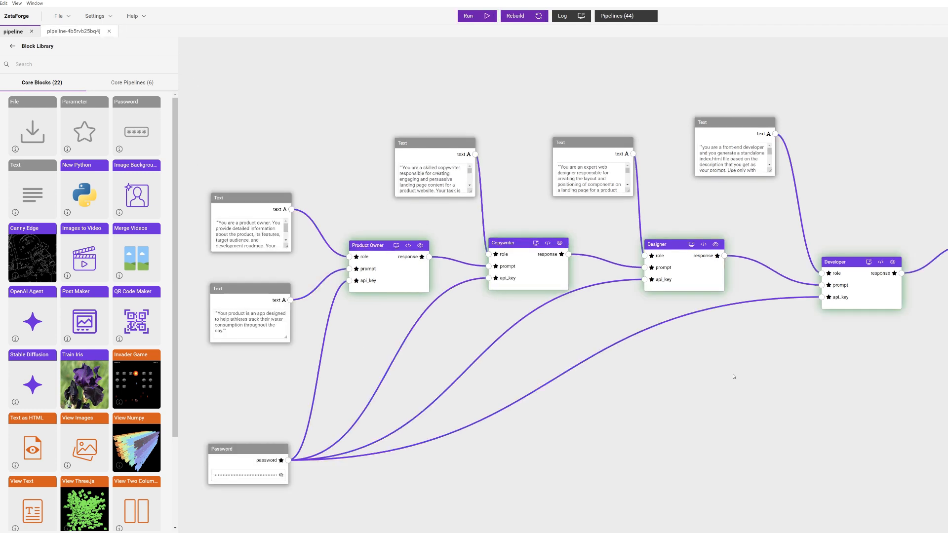
left_click_drag(734, 376, 668, 362)
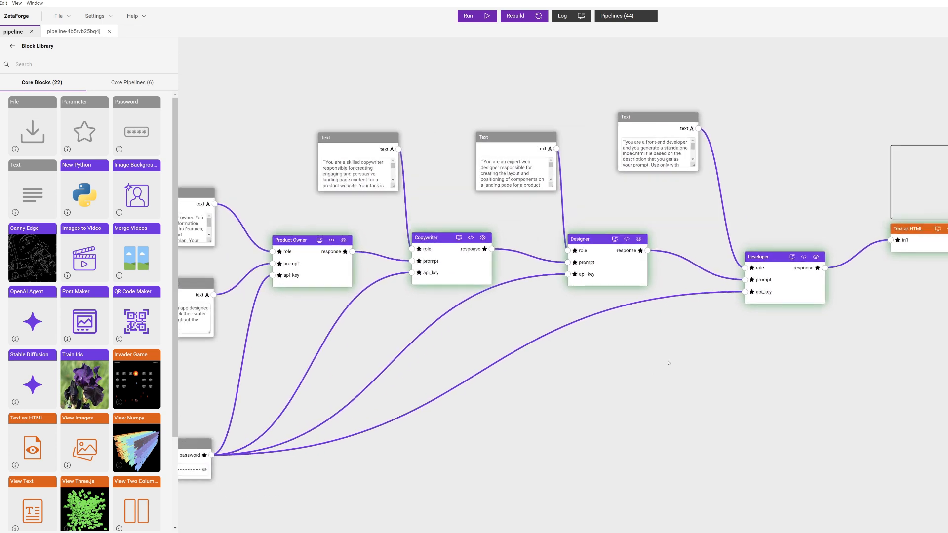
left_click_drag(942, 261, 918, 261)
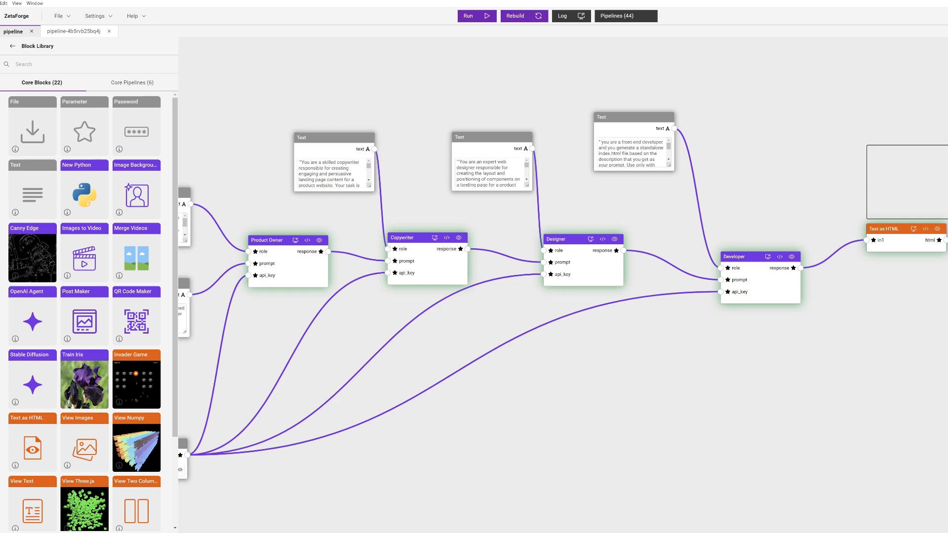
- Look through the generated Hydration Hero landing page in the browser from header to footer, and return to the ZetaForge pipeline
left_click_drag(0, 8, 609, 109)
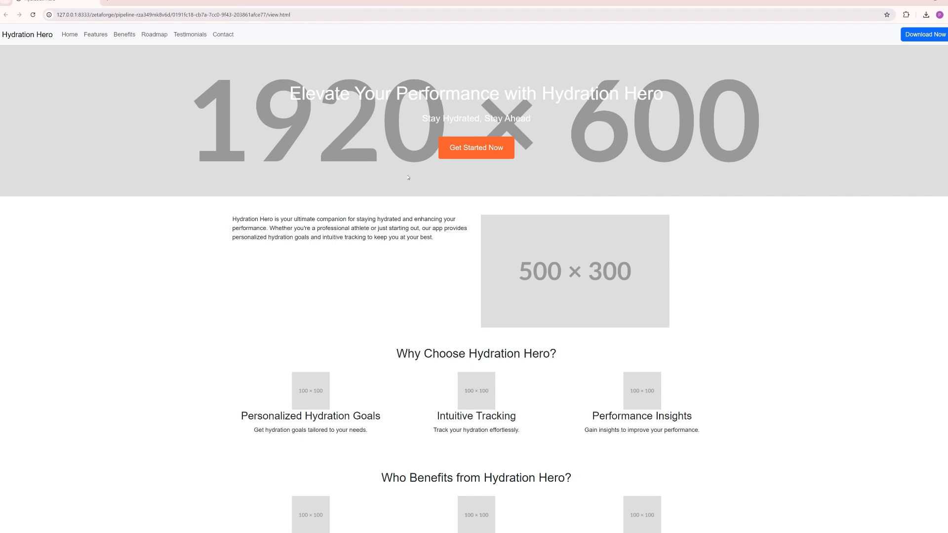
scroll(408, 177, "down", 1)
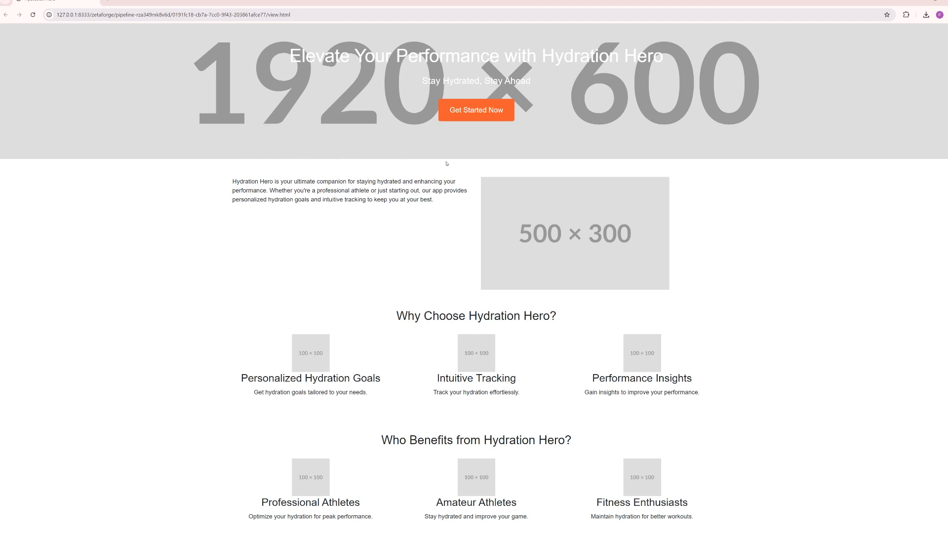
scroll(447, 253, "down", 8)
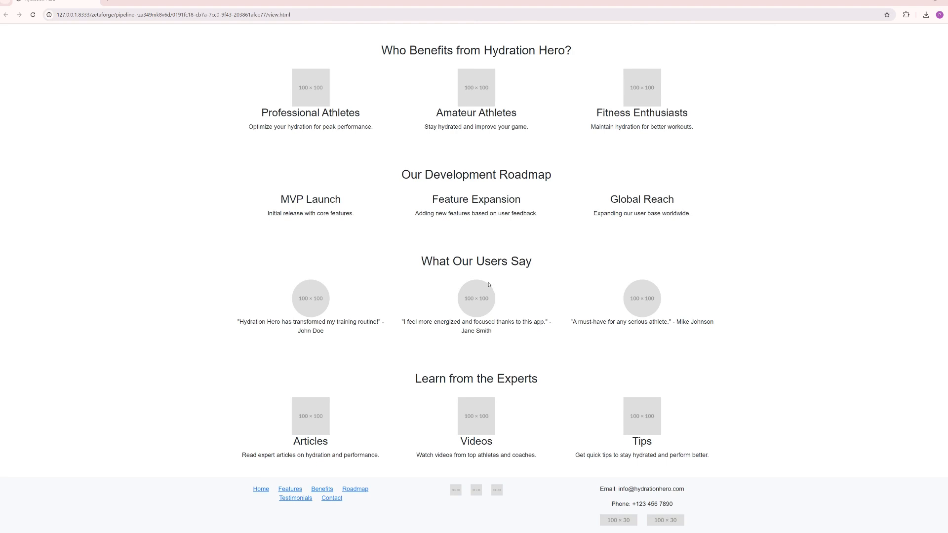
scroll(487, 284, "up", 8)
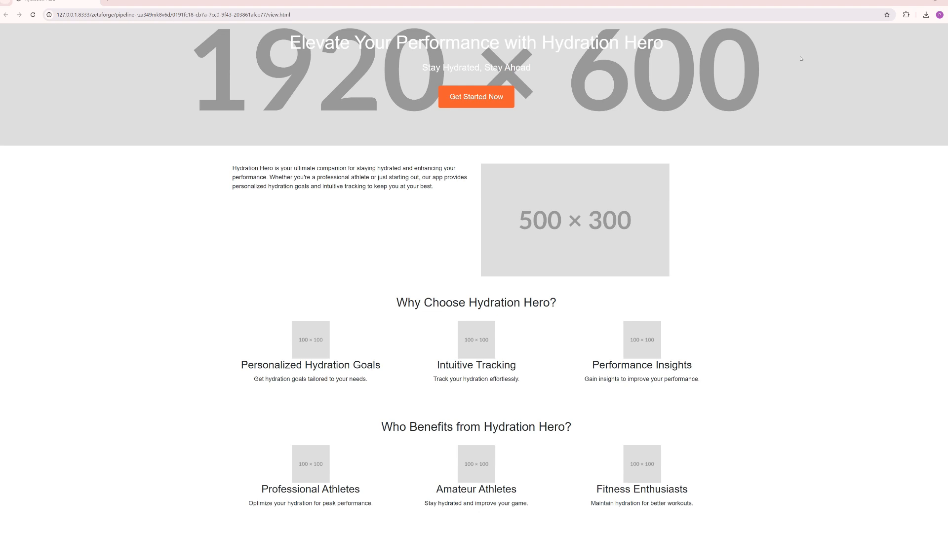
left_click(914, 1)
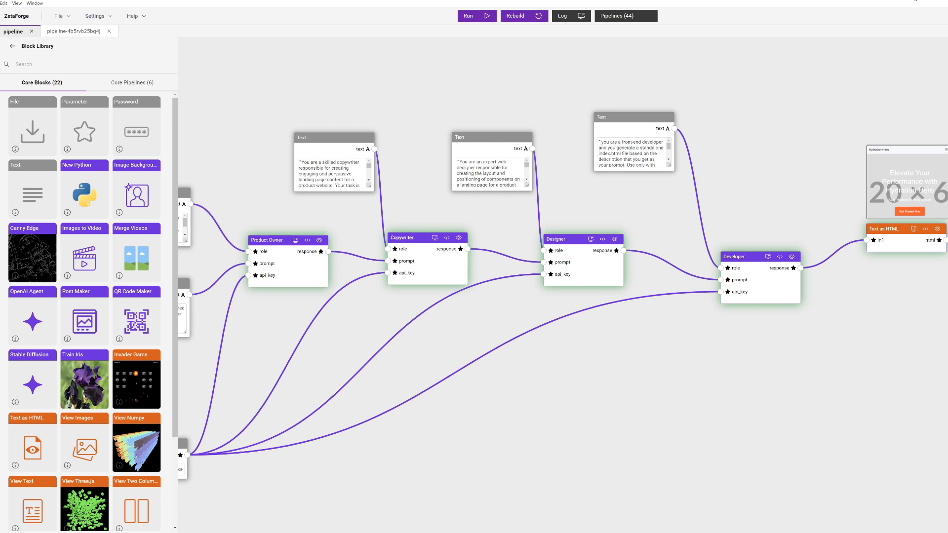